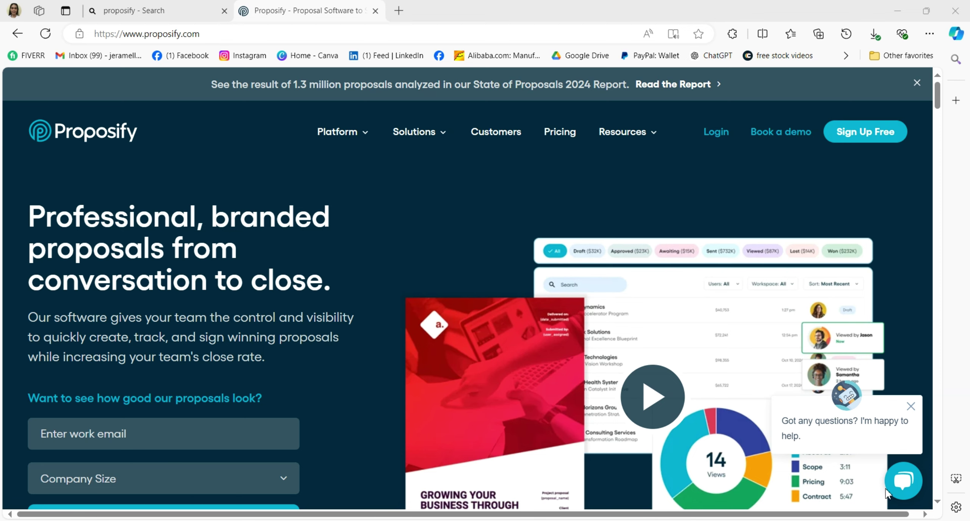
# - Sign up for the 14-day free trial through Sign Up Free and the Get Started form
pyautogui.moveTo(375, 129)
pyautogui.scroll(-5, 458, 217)
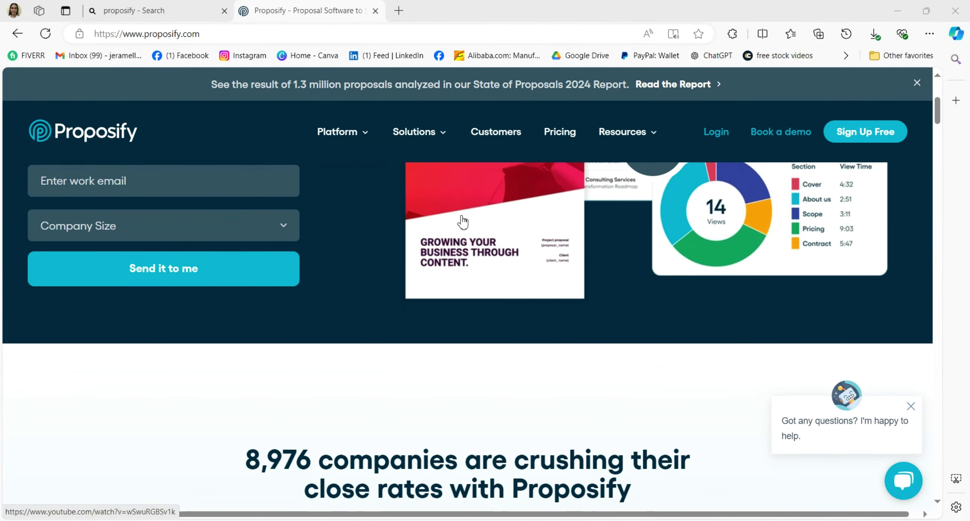
pyautogui.scroll(-3, 463, 222)
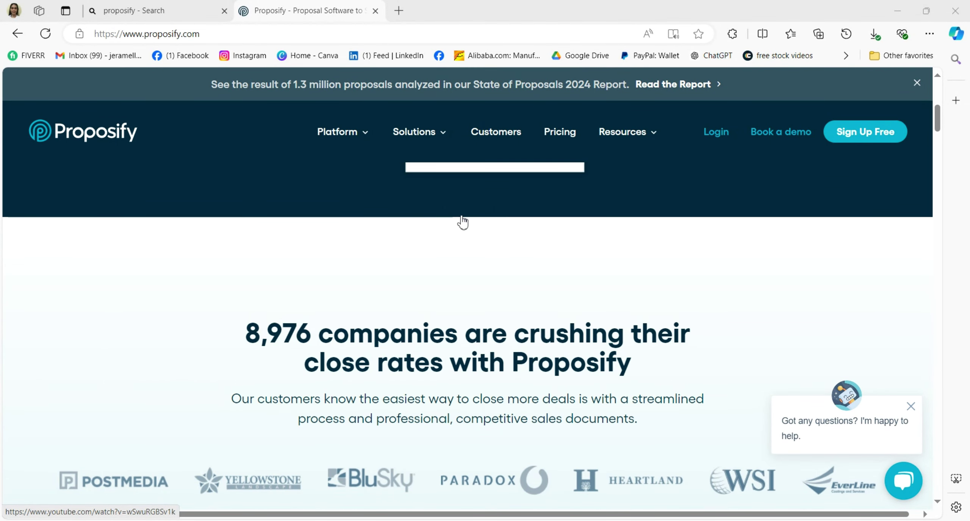
pyautogui.scroll(8, 463, 222)
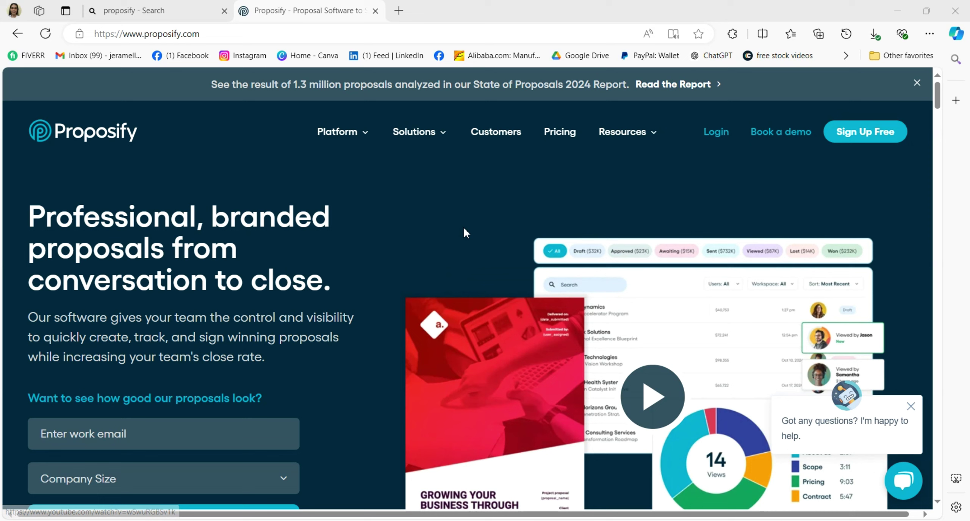
pyautogui.click(863, 135)
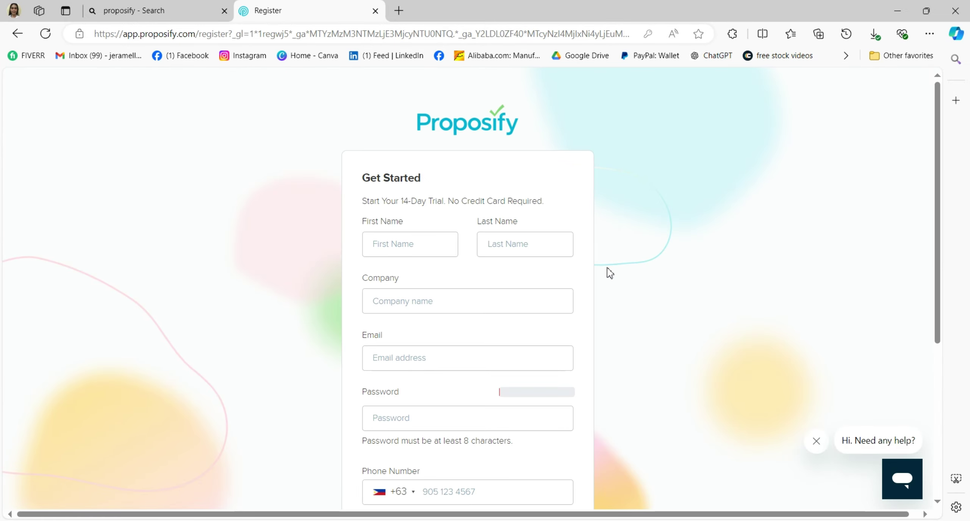
pyautogui.scroll(-2, 607, 267)
pyautogui.scroll(2, 607, 267)
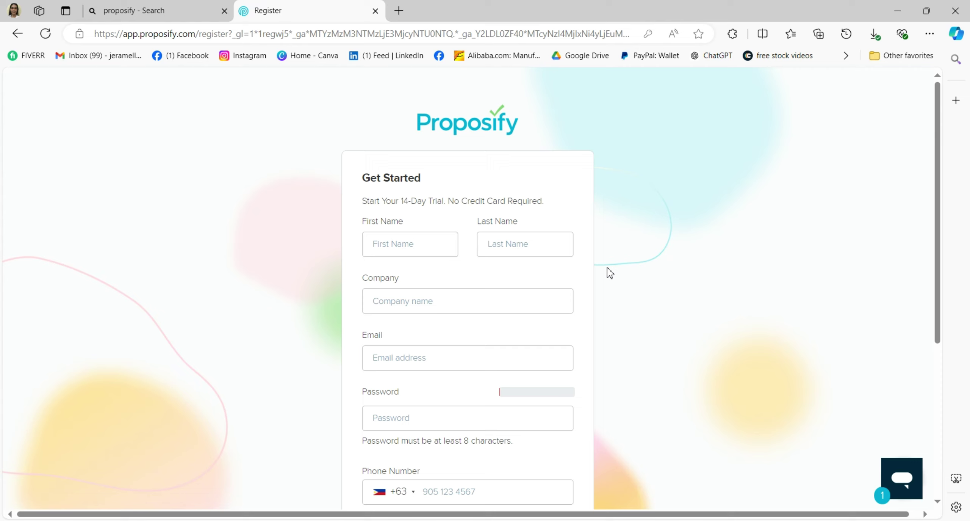
pyautogui.scroll(-3, 606, 267)
pyautogui.scroll(3, 588, 259)
pyautogui.scroll(-2, 440, 243)
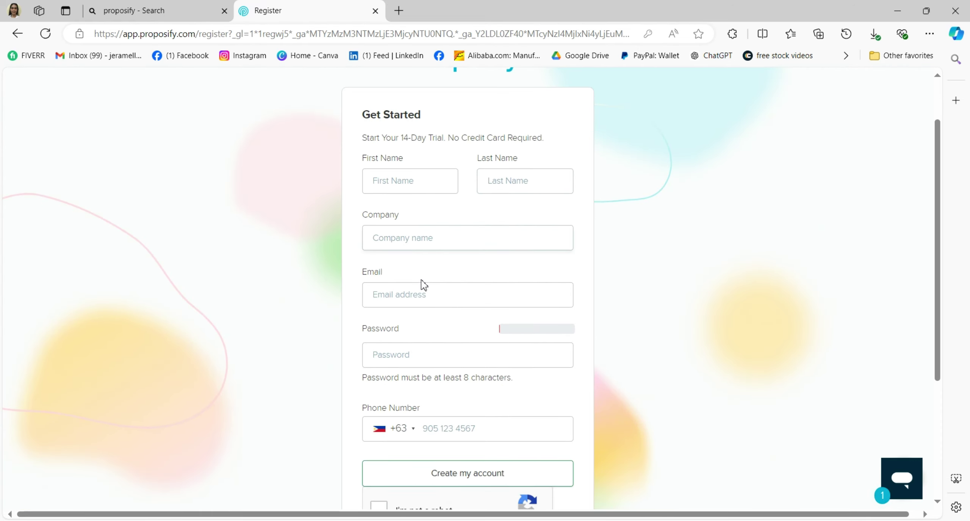
pyautogui.scroll(-5, 425, 290)
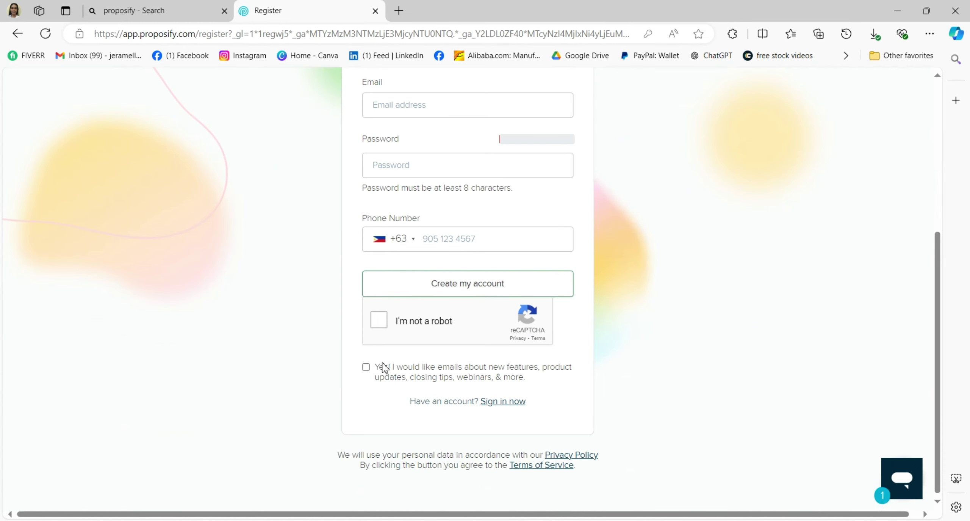
pyautogui.scroll(7, 446, 285)
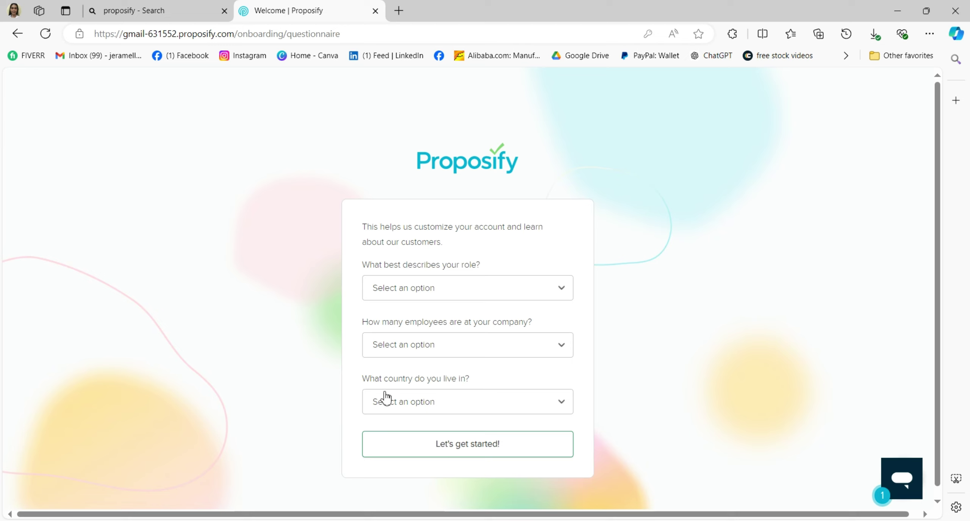
# - Answer onboarding as Sales Manager, 1-10 employees, country Philippines, and submit the answers
pyautogui.click(455, 291)
pyautogui.click(417, 371)
pyautogui.click(465, 347)
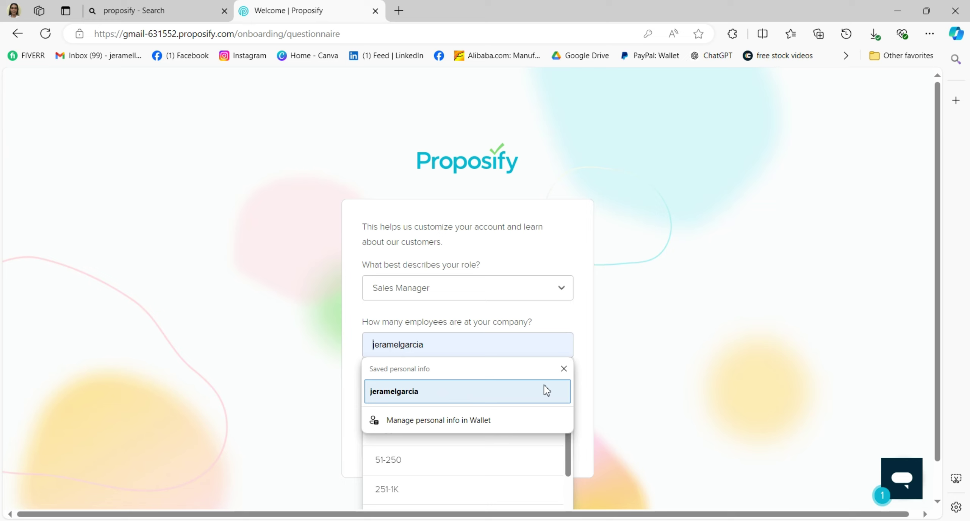
pyautogui.click(564, 369)
pyautogui.click(458, 399)
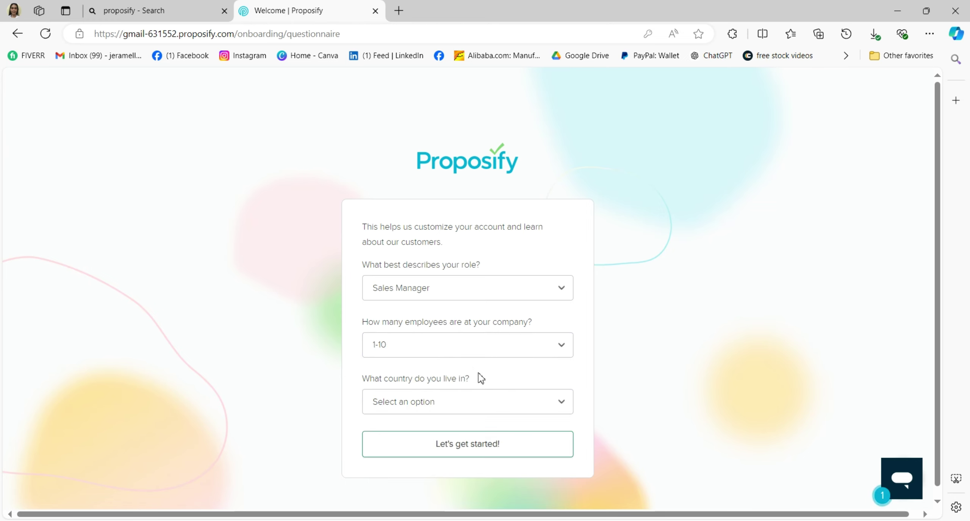
pyautogui.click(477, 393)
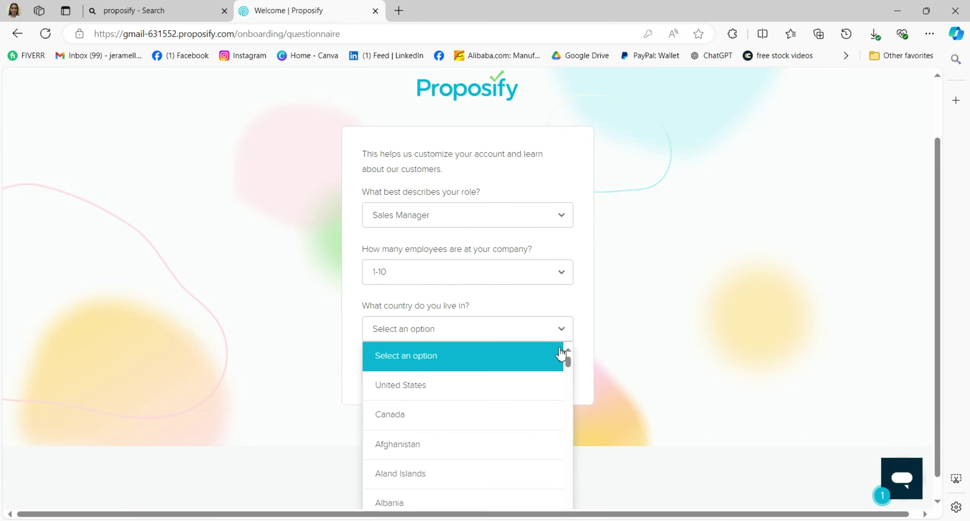
pyautogui.scroll(-2, 500, 347)
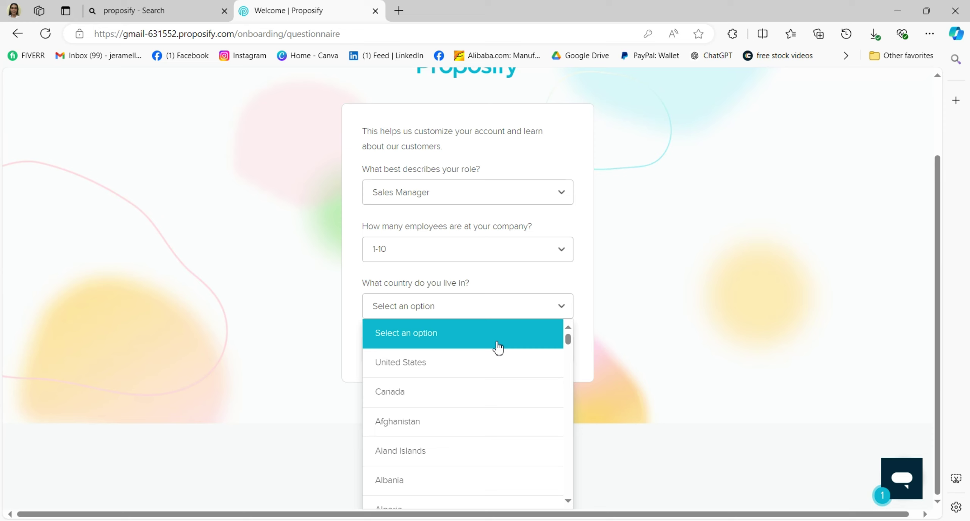
pyautogui.write('phili')
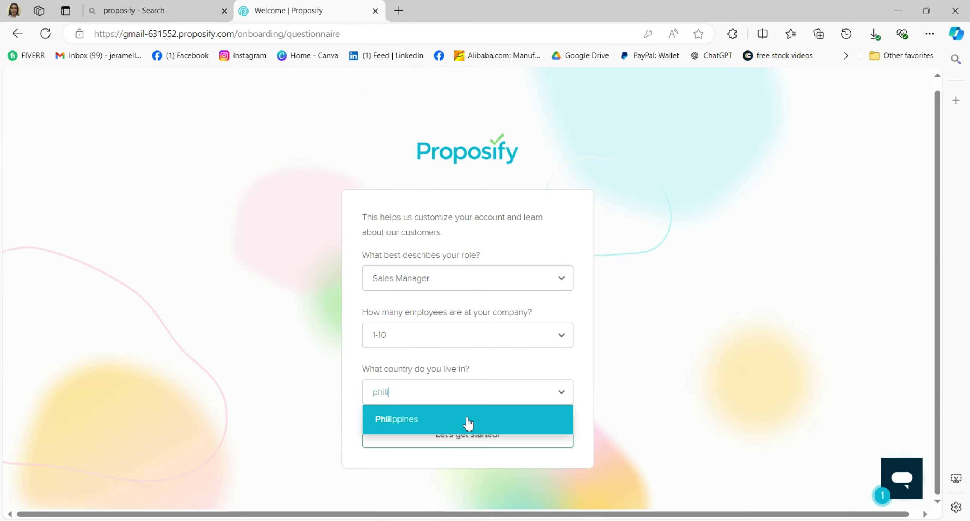
pyautogui.click(466, 419)
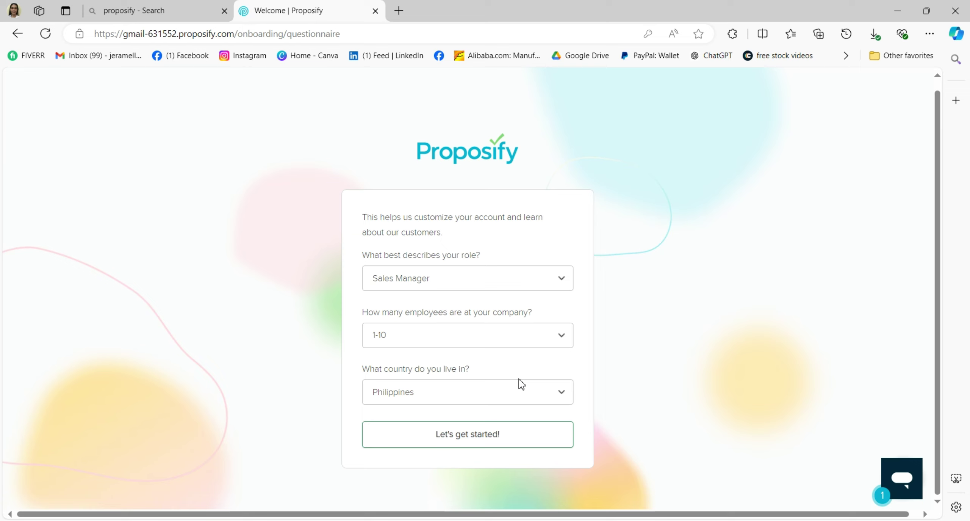
pyautogui.click(489, 436)
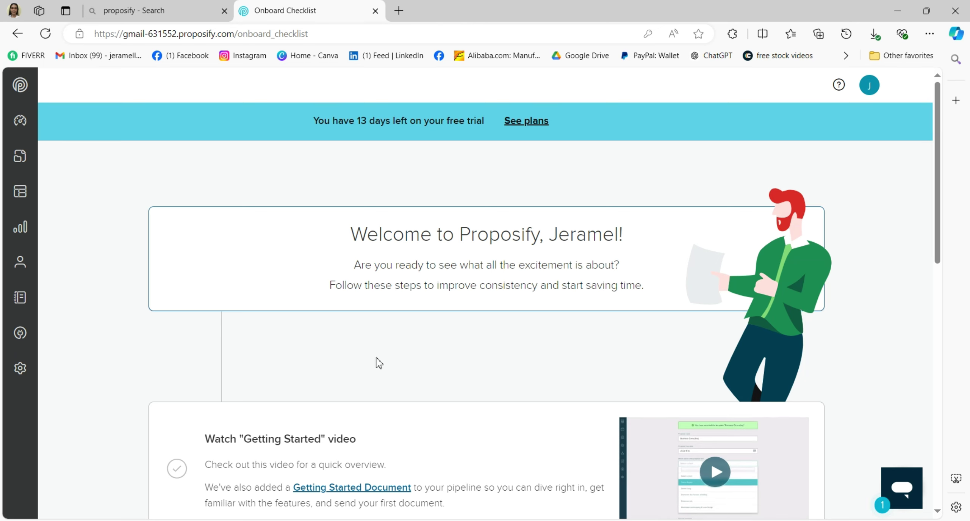
pyautogui.scroll(-3, 478, 274)
pyautogui.scroll(-2, 439, 265)
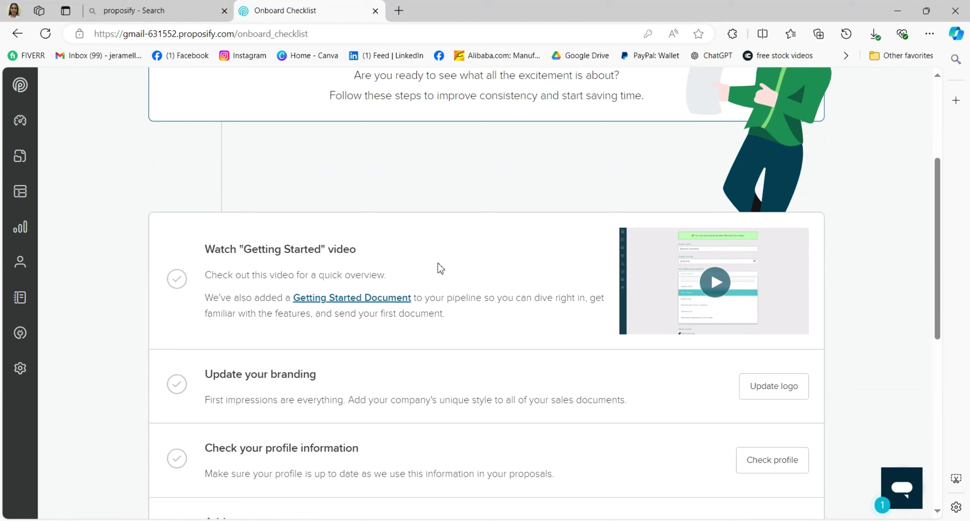
pyautogui.scroll(-2, 416, 275)
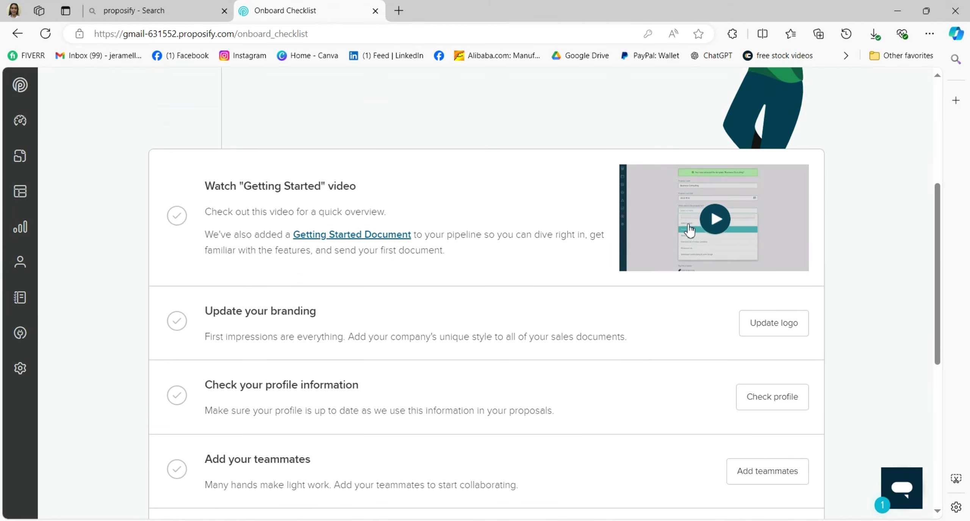
pyautogui.scroll(-1, 395, 271)
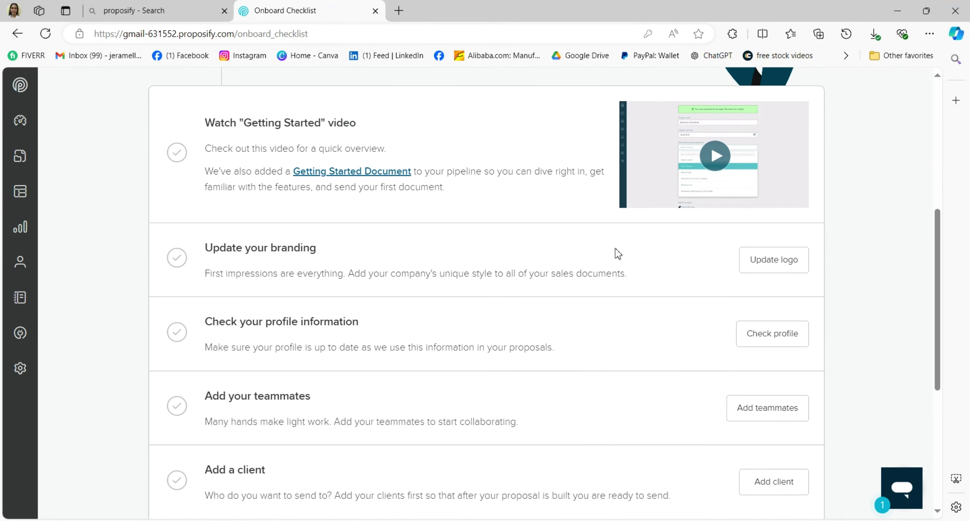
pyautogui.scroll(-3, 254, 278)
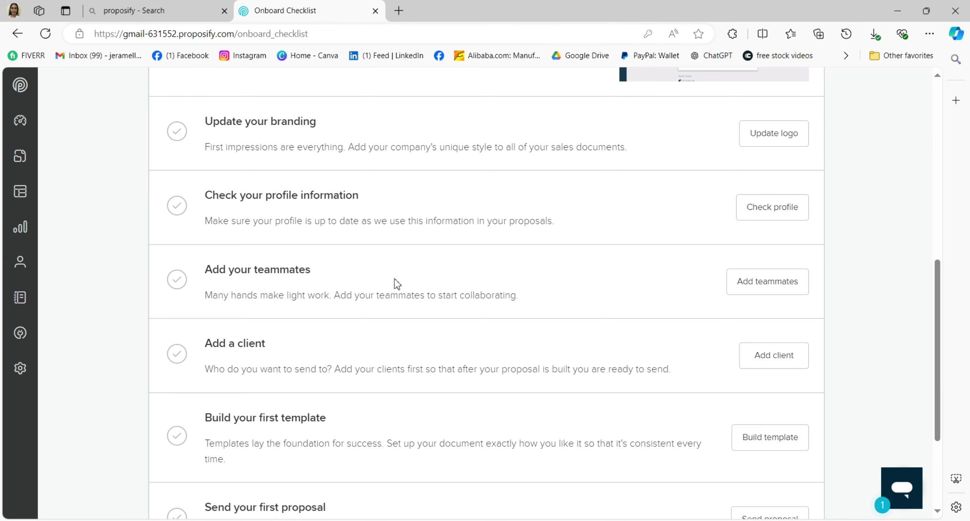
pyautogui.scroll(-2, 235, 292)
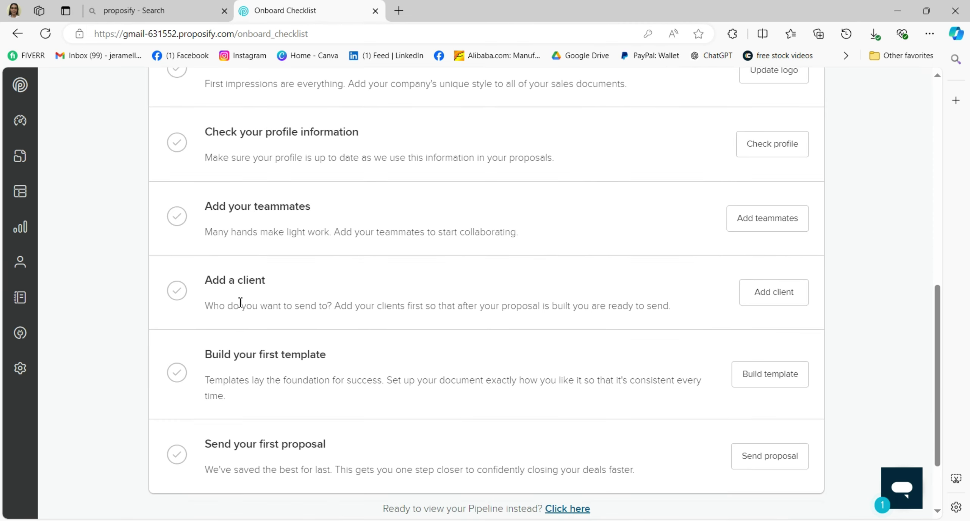
pyautogui.scroll(-2, 234, 310)
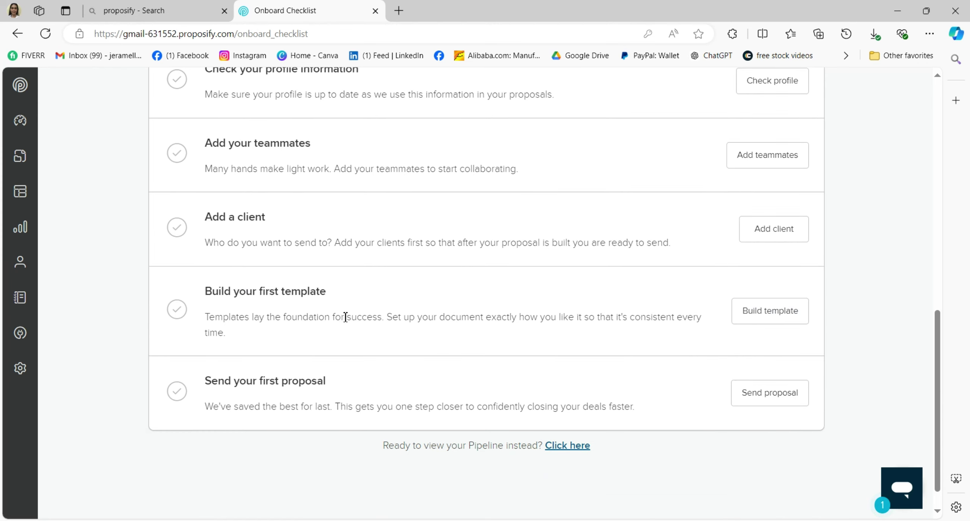
pyautogui.scroll(15, 343, 316)
pyautogui.scroll(1, 346, 316)
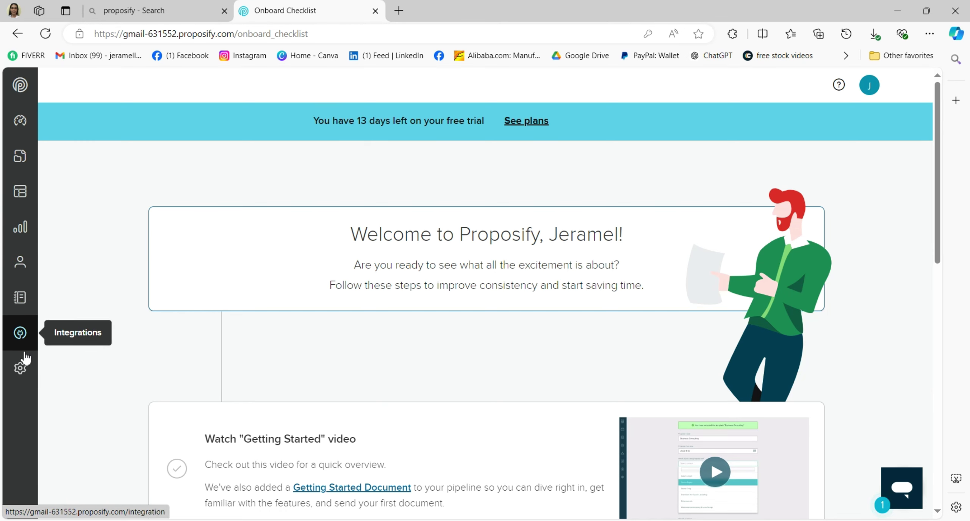
pyautogui.scroll(-5, 362, 272)
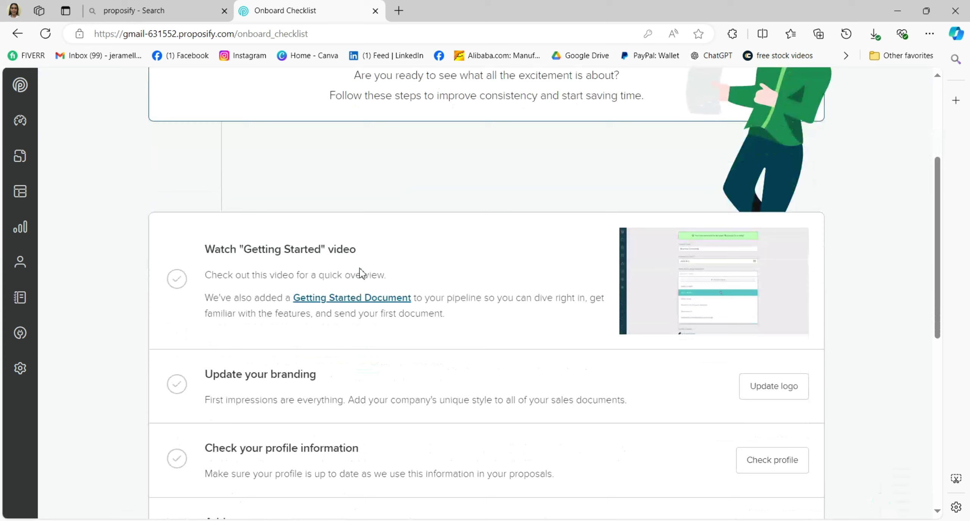
pyautogui.scroll(-2, 341, 257)
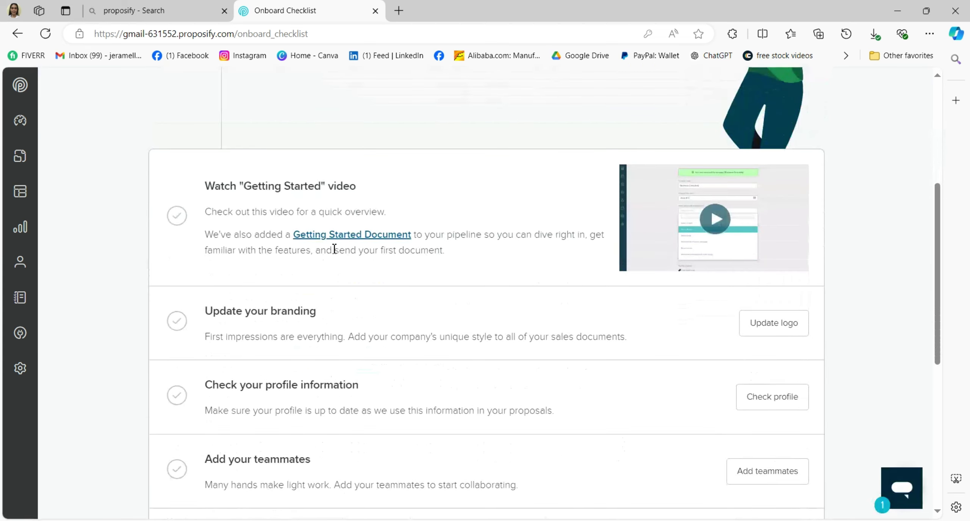
# - Upload unnamed.png as the company logo on the Company Information page
pyautogui.click(796, 326)
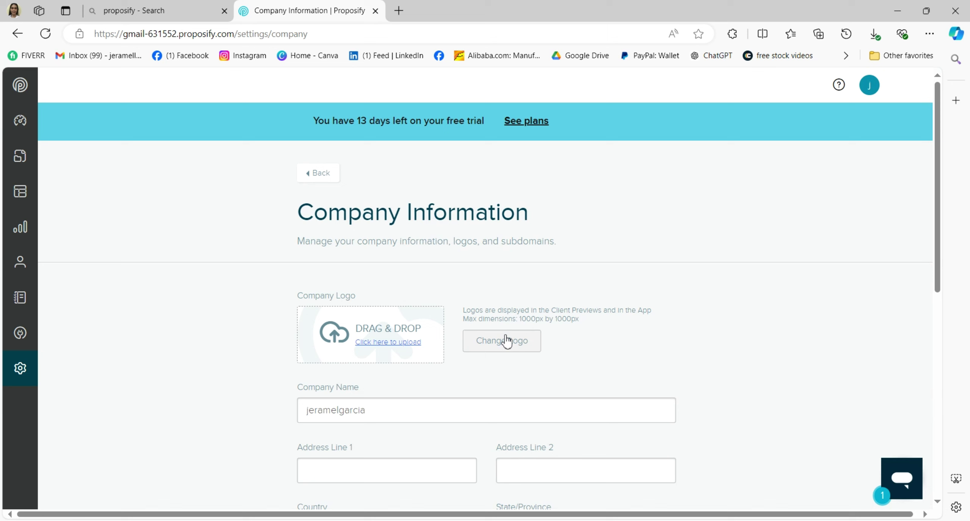
pyautogui.click(503, 333)
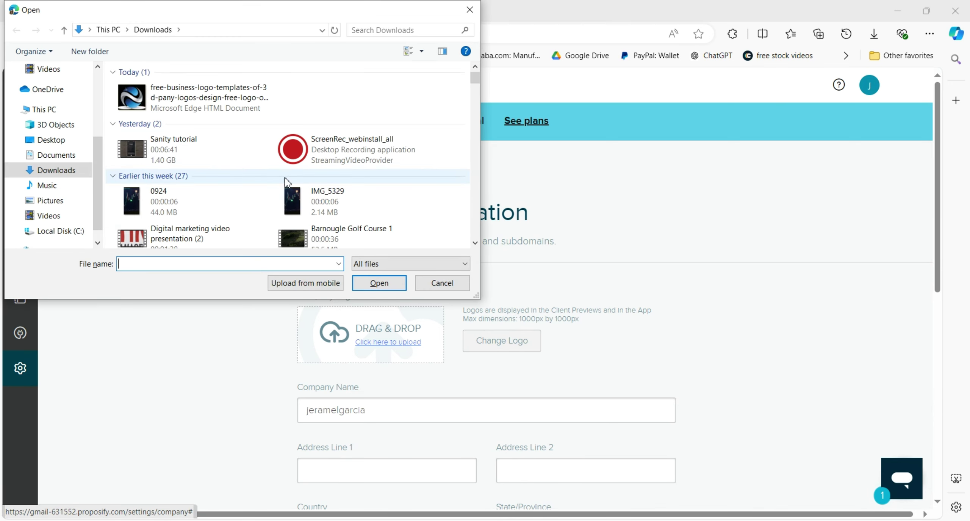
pyautogui.scroll(-5, 292, 159)
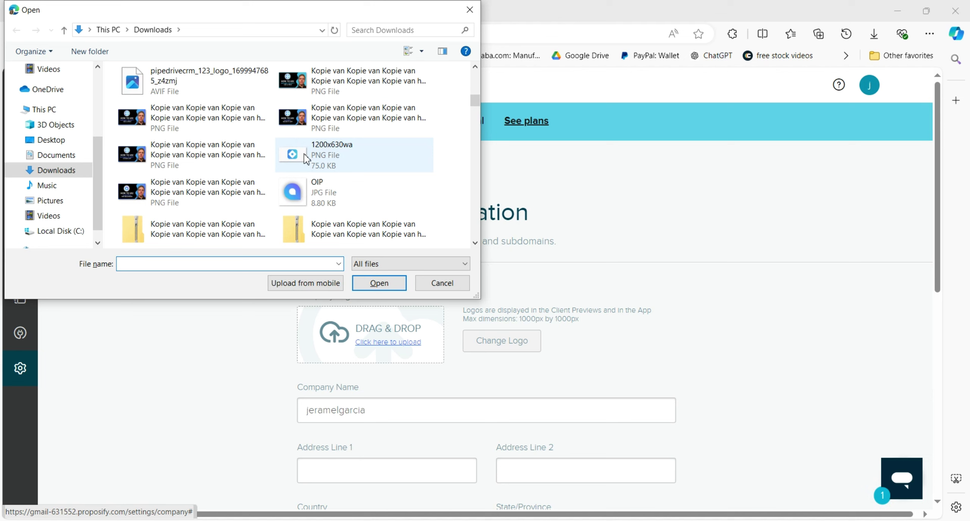
pyautogui.scroll(-5, 304, 151)
pyautogui.click(310, 155)
pyautogui.doubleClick(310, 156)
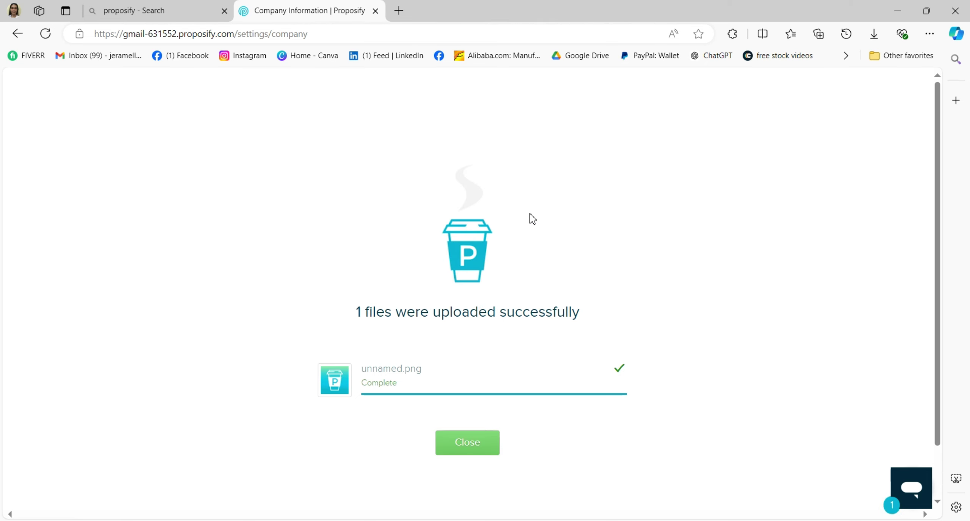
pyautogui.click(467, 440)
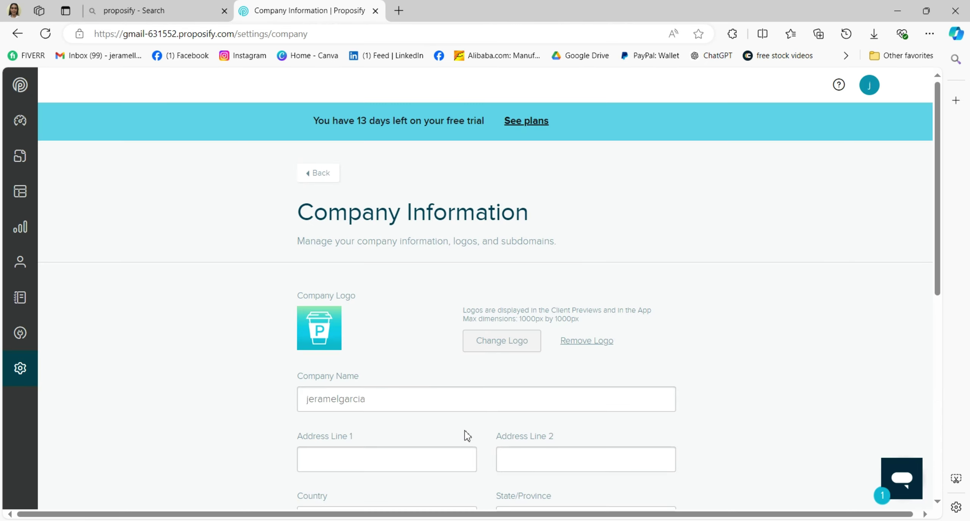
pyautogui.scroll(-1, 436, 366)
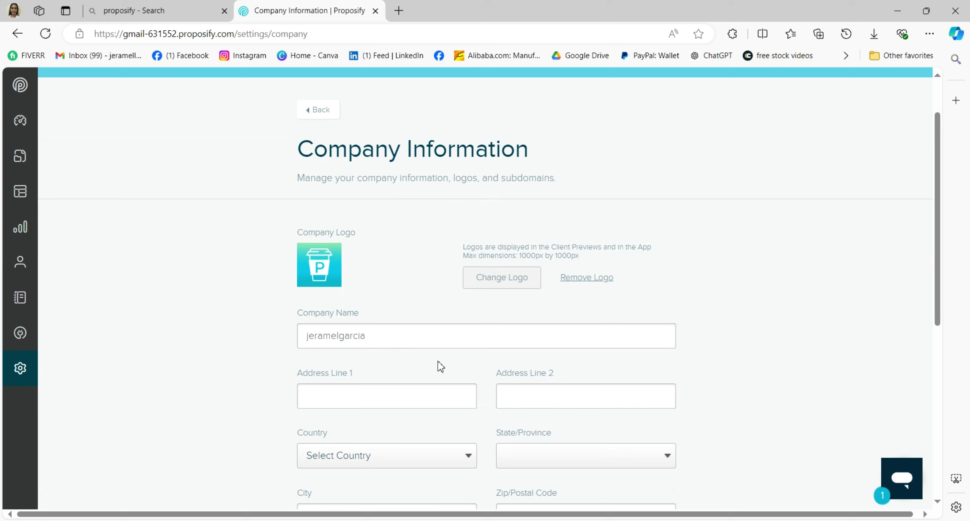
pyautogui.scroll(-3, 570, 332)
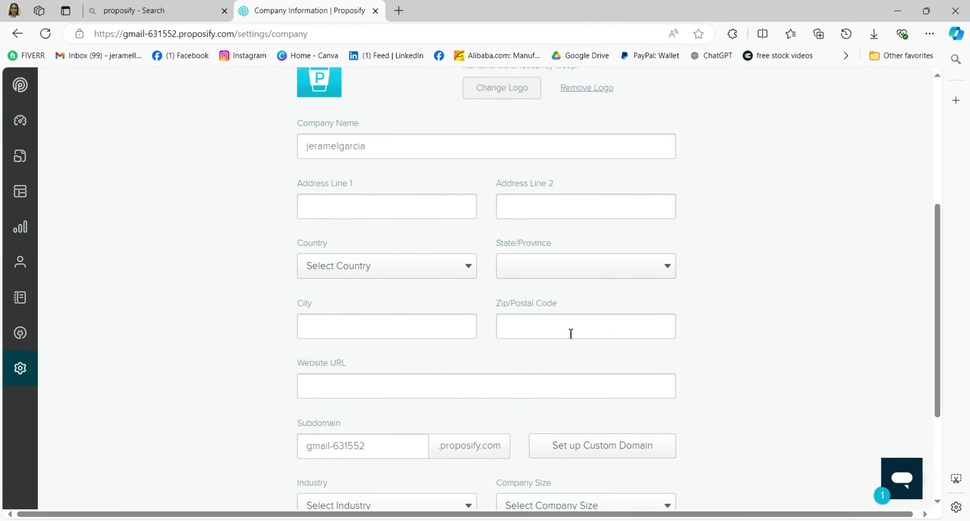
pyautogui.scroll(-2, 453, 338)
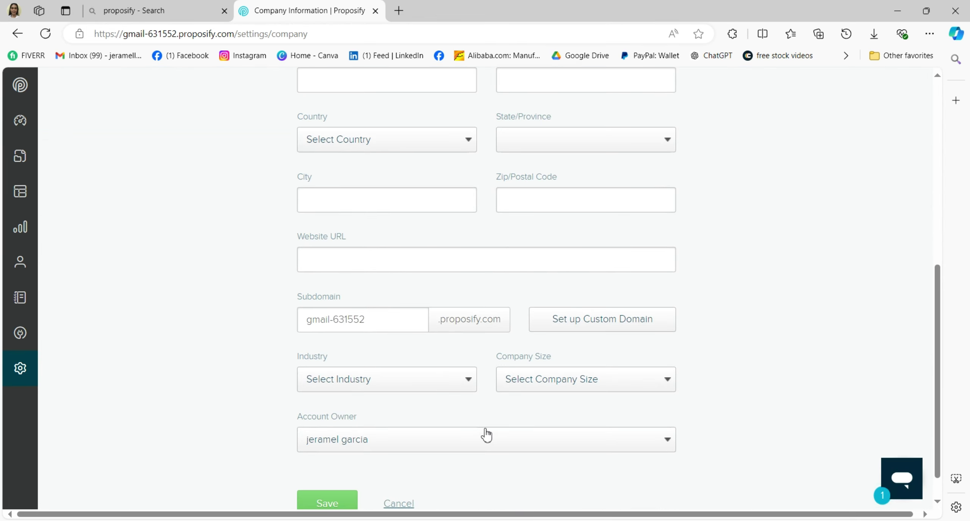
pyautogui.scroll(-1, 488, 433)
# - Save the company information changes
pyautogui.click(349, 470)
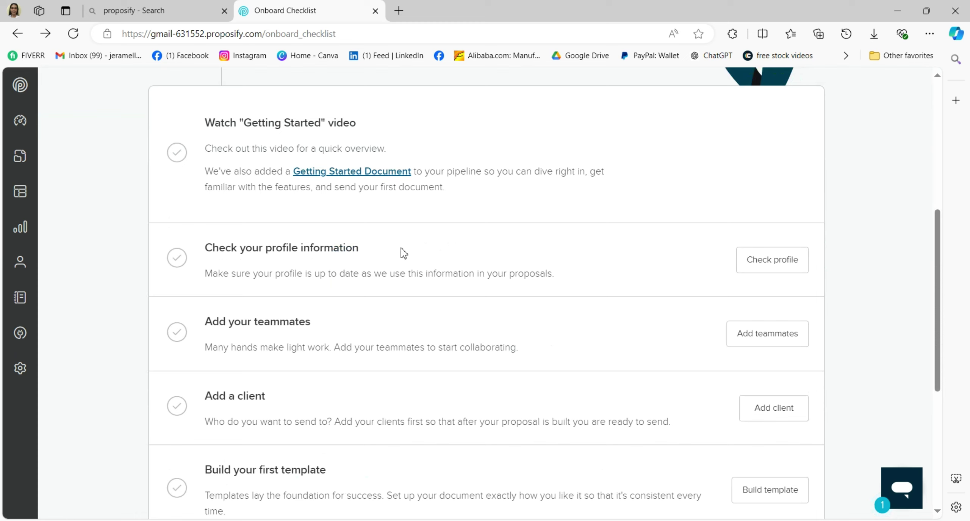
pyautogui.scroll(-1, 488, 274)
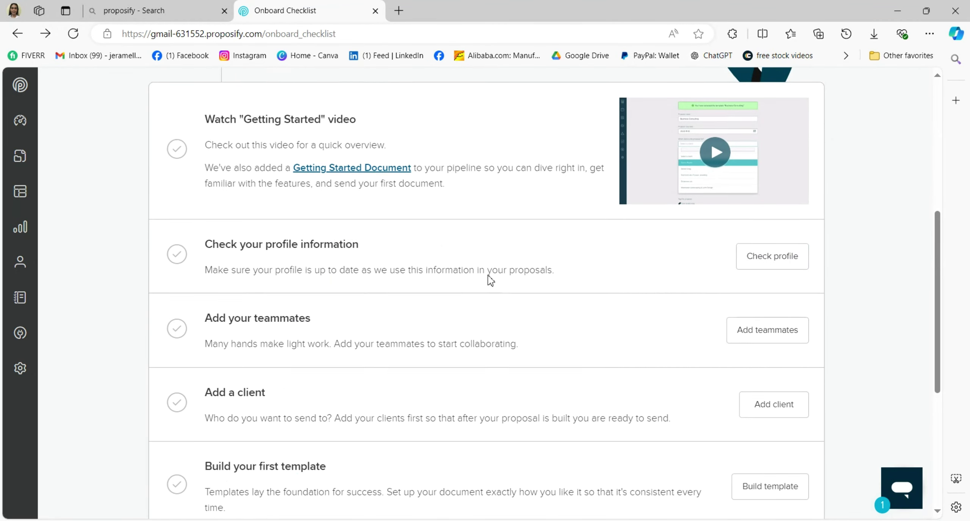
pyautogui.click(747, 264)
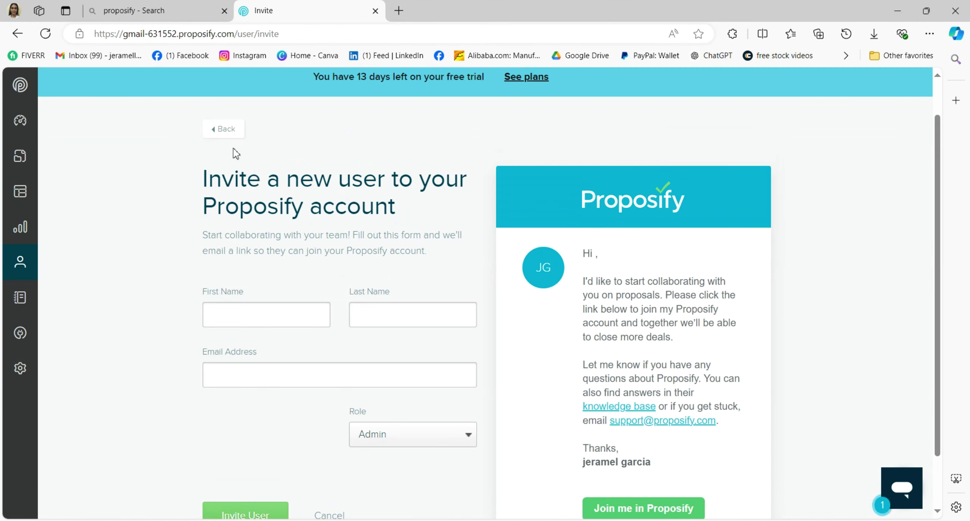
pyautogui.scroll(-1, 439, 184)
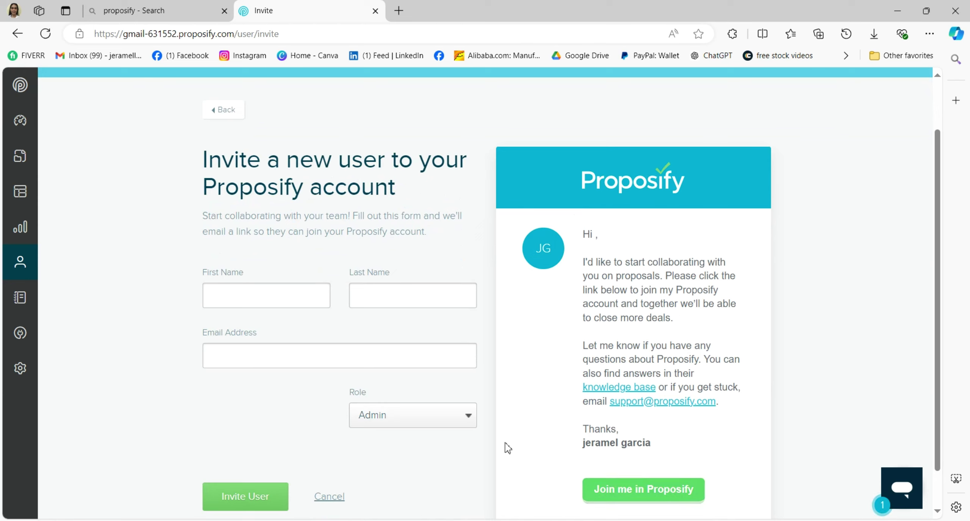
# - Invite a teammate with their first name, last name and e-mail, keeping the Admin role
pyautogui.click(238, 299)
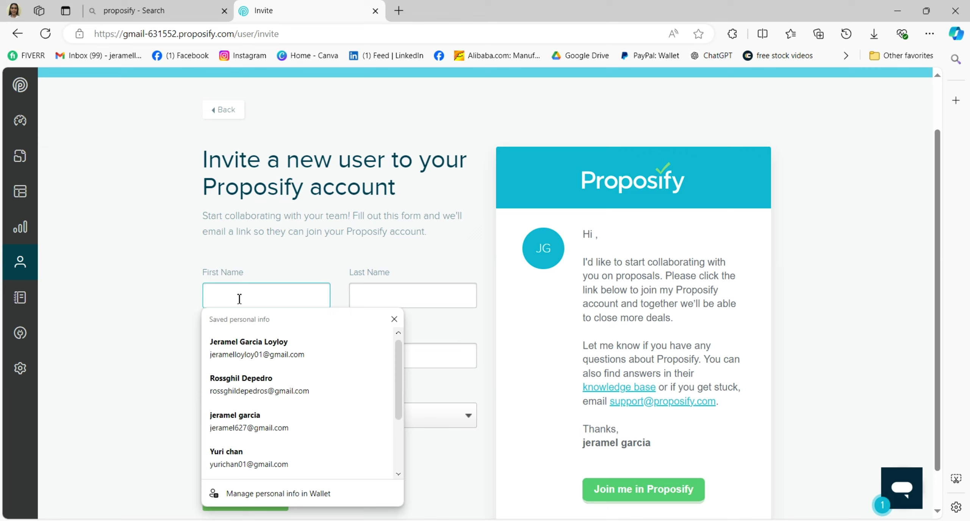
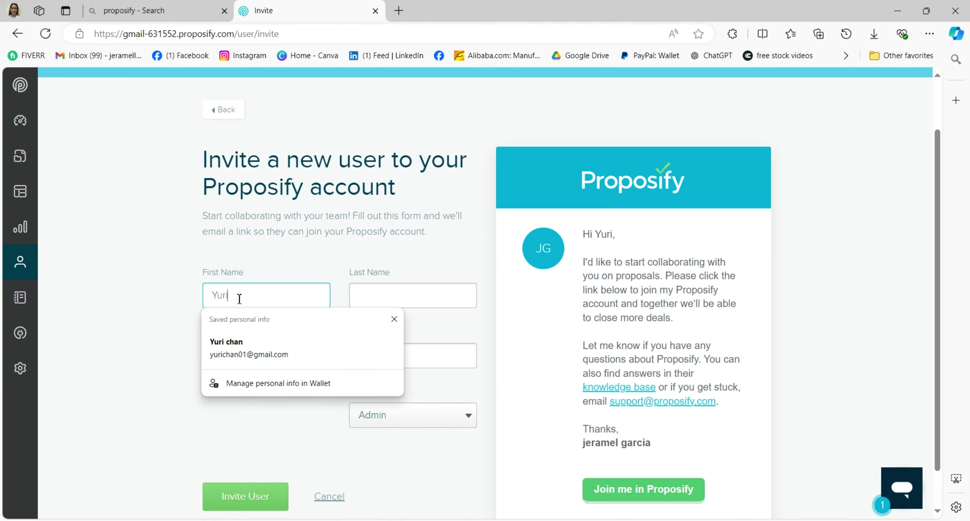
pyautogui.click(366, 291)
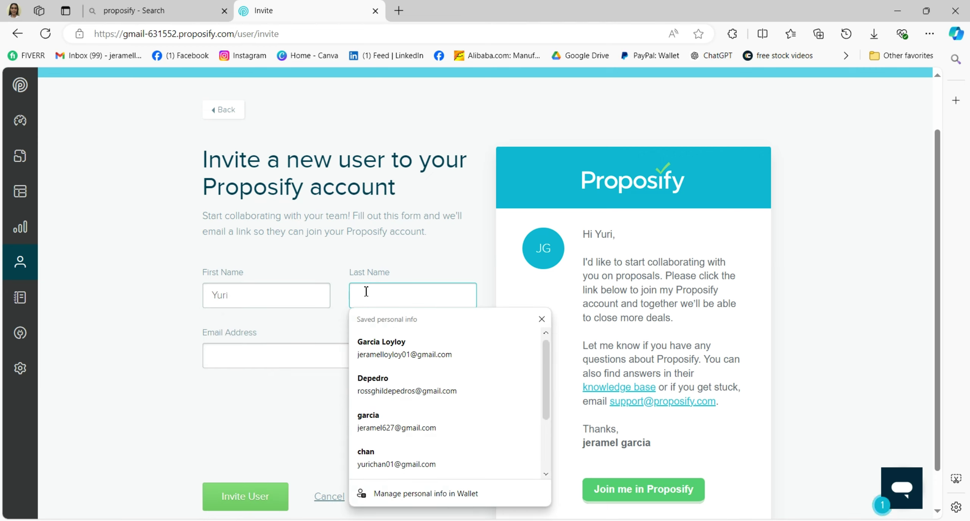
pyautogui.write('c')
pyautogui.press('BackSpace')
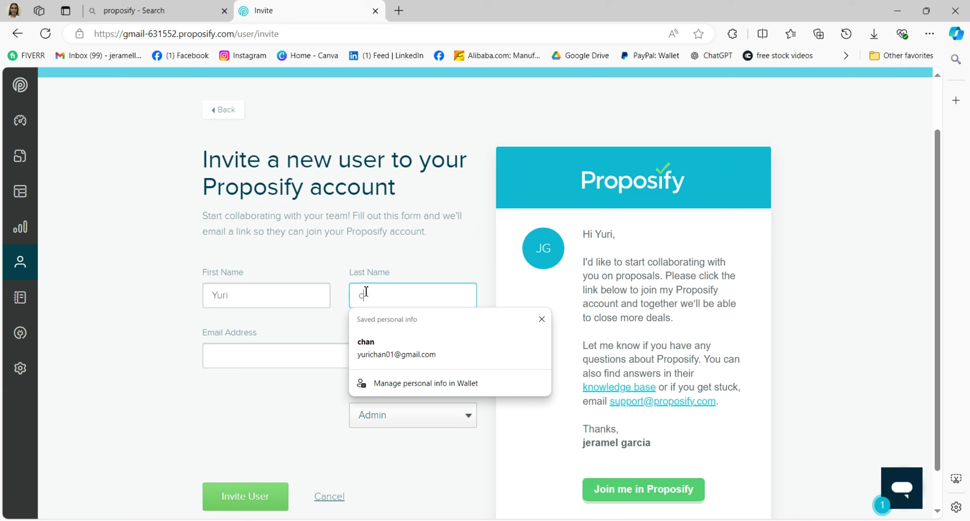
pyautogui.press('BackSpace')
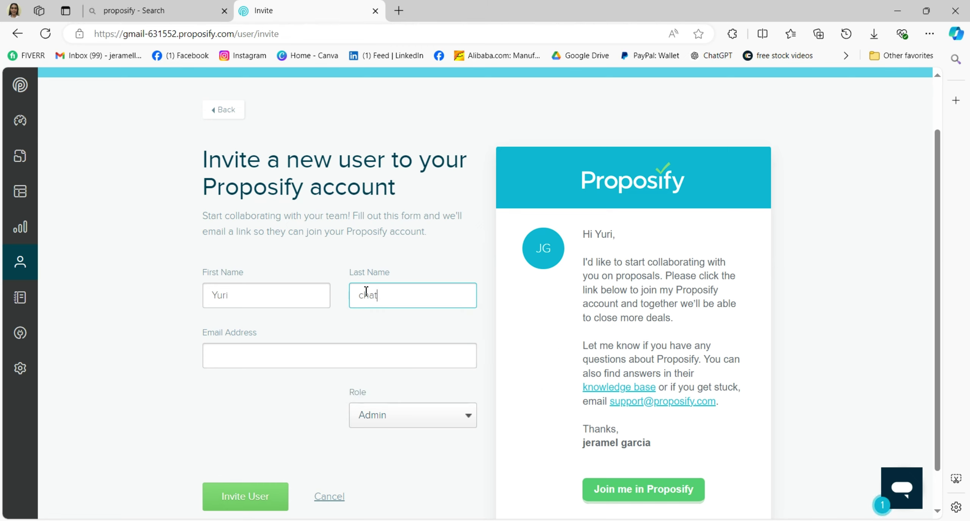
pyautogui.click(296, 355)
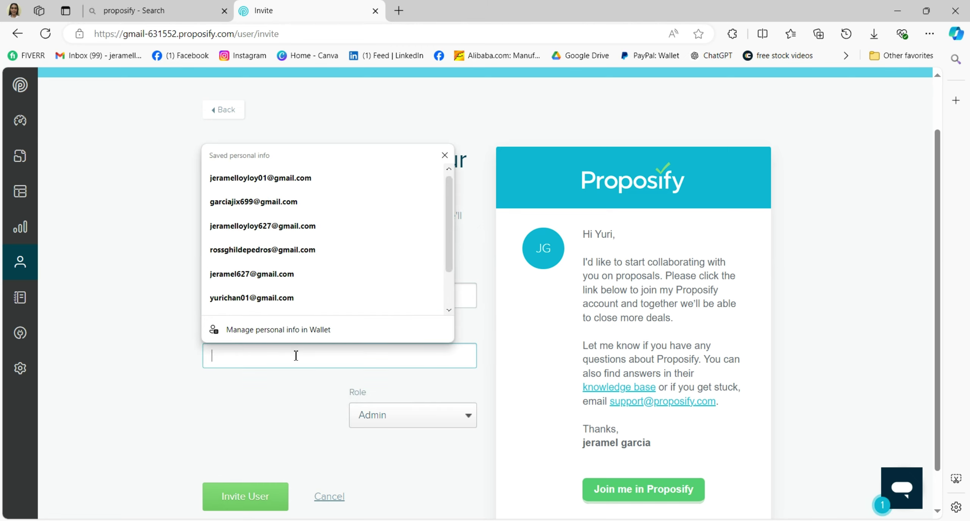
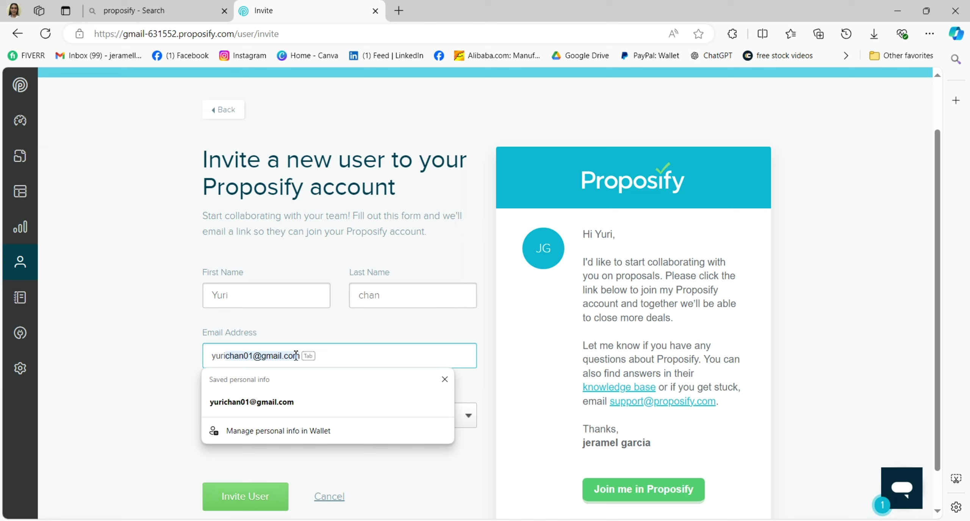
pyautogui.scroll(-1, 249, 460)
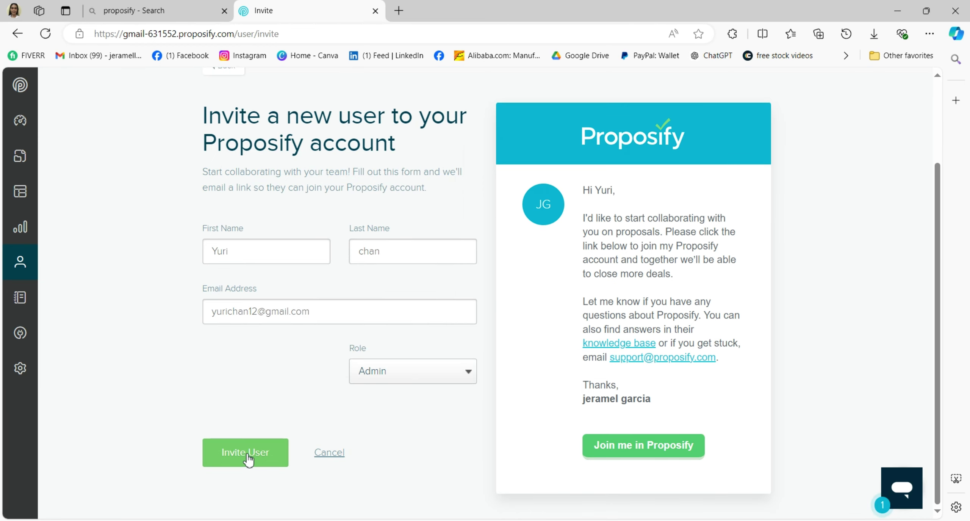
pyautogui.click(248, 459)
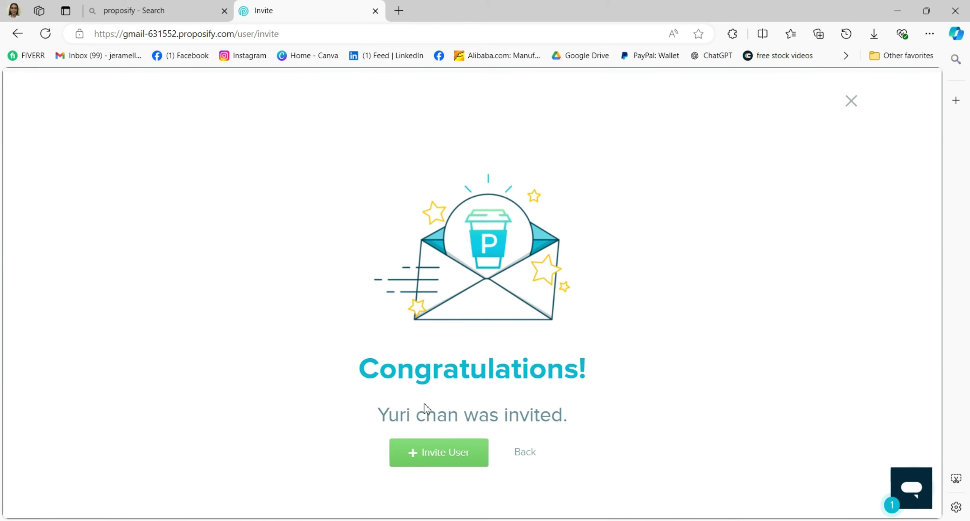
# - From the checklist, build a template from the starter template and approve the teal brand colour
pyautogui.hotkey('alt', 'Left')
pyautogui.scroll(-3, 427, 260)
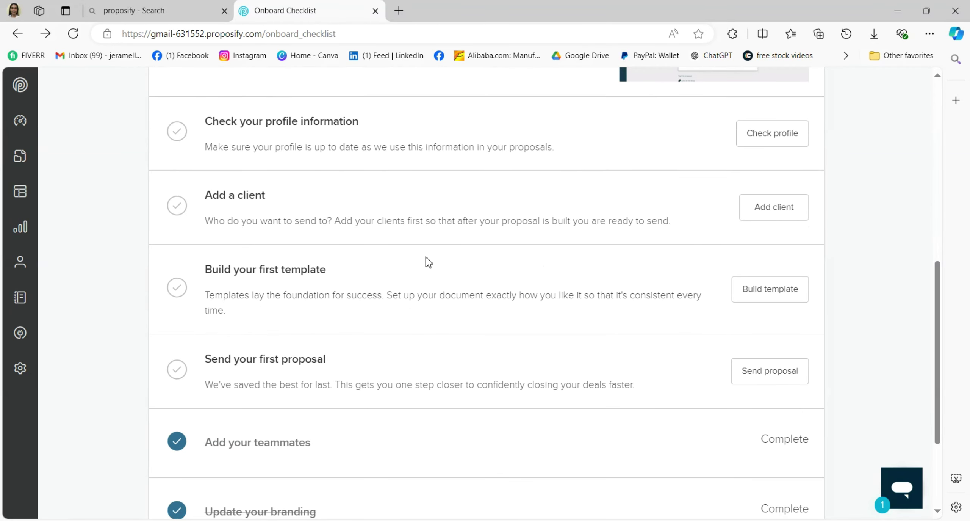
pyautogui.scroll(-1, 427, 260)
pyautogui.scroll(3, 426, 260)
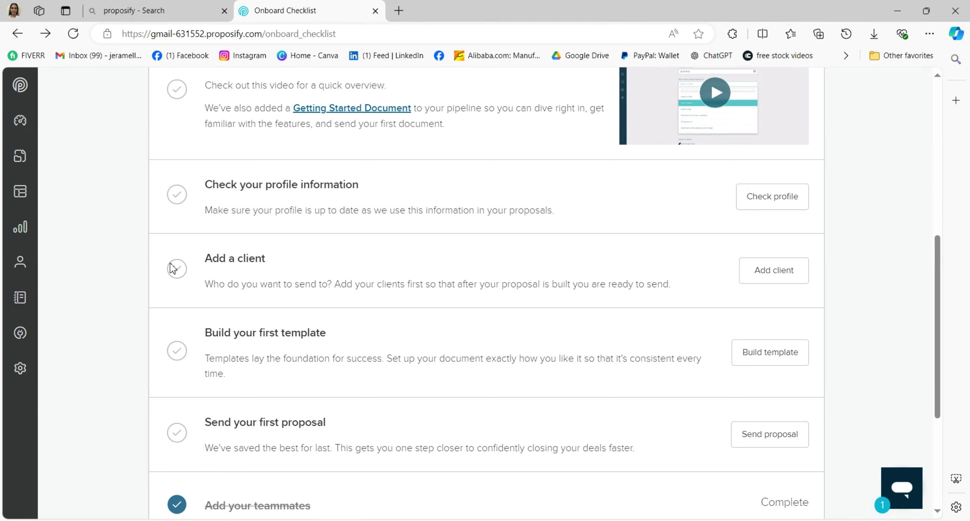
pyautogui.scroll(-3, 331, 280)
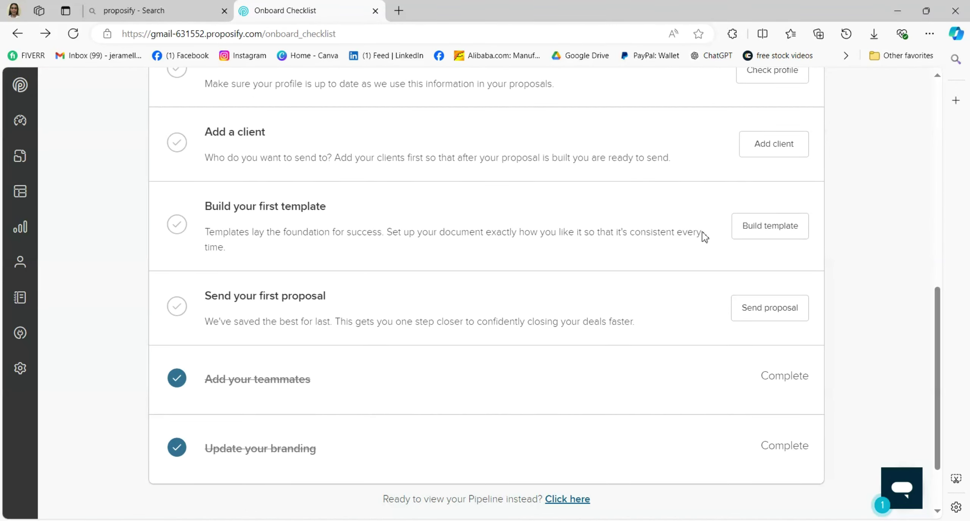
pyautogui.click(765, 232)
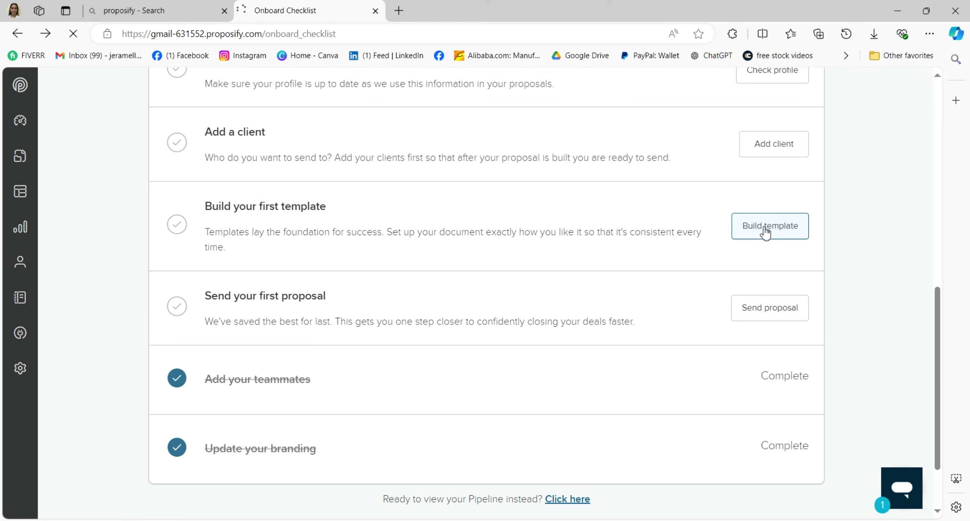
pyautogui.scroll(3, 769, 224)
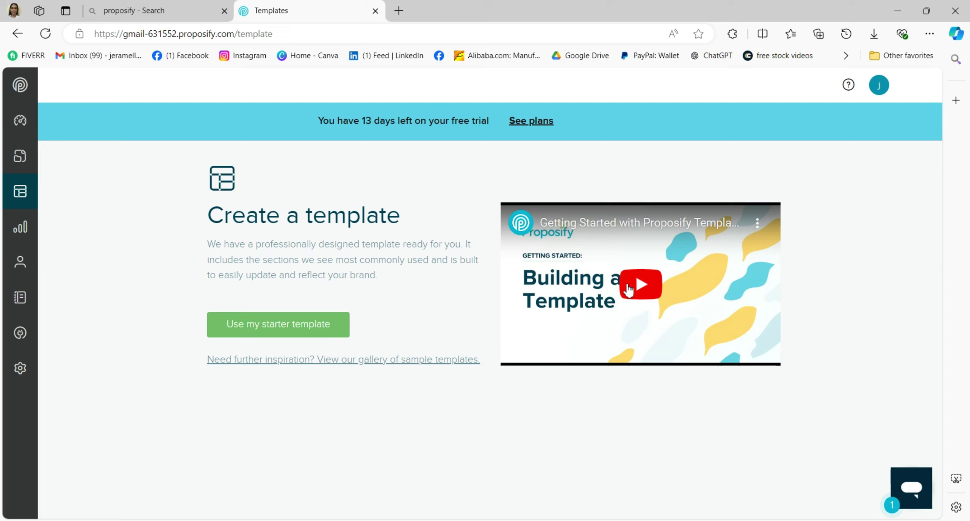
pyautogui.click(260, 324)
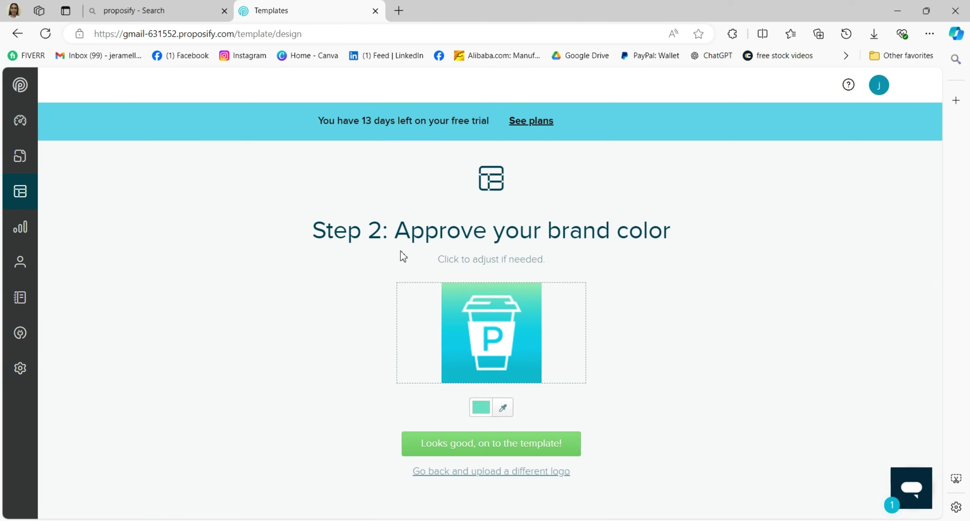
pyautogui.click(526, 446)
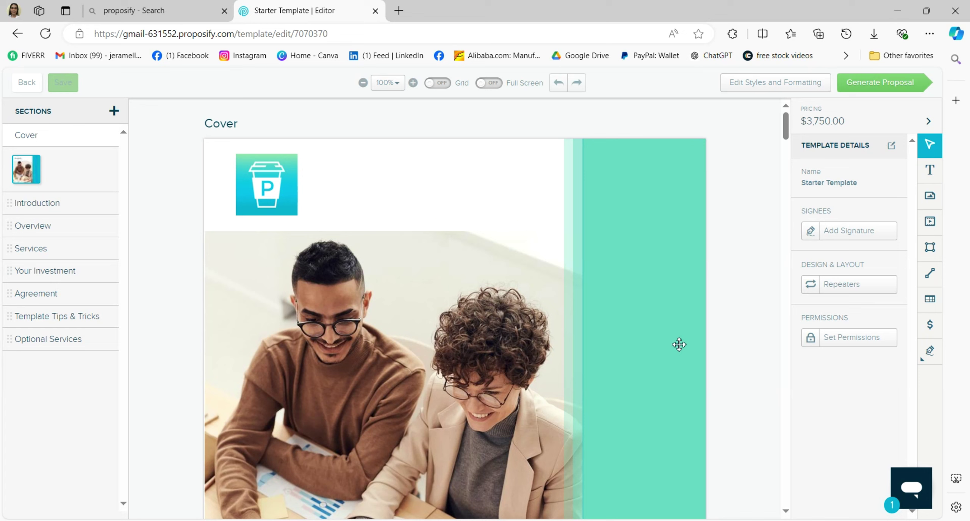
pyautogui.scroll(-2, 169, 193)
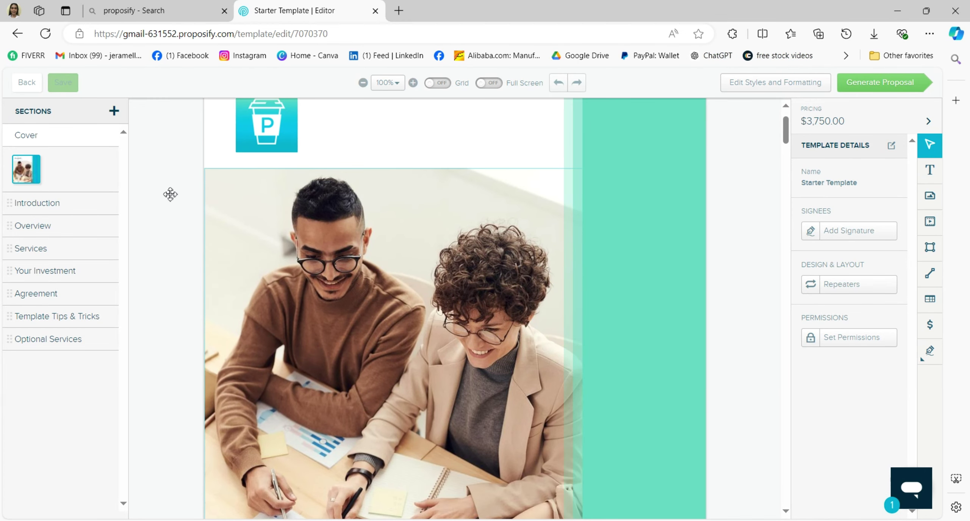
pyautogui.scroll(-5, 328, 266)
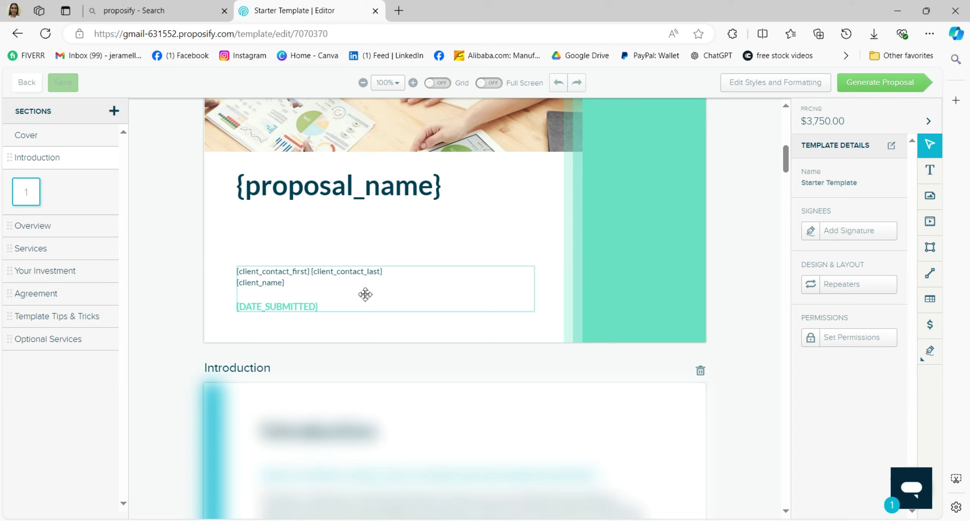
pyautogui.scroll(-1, 373, 295)
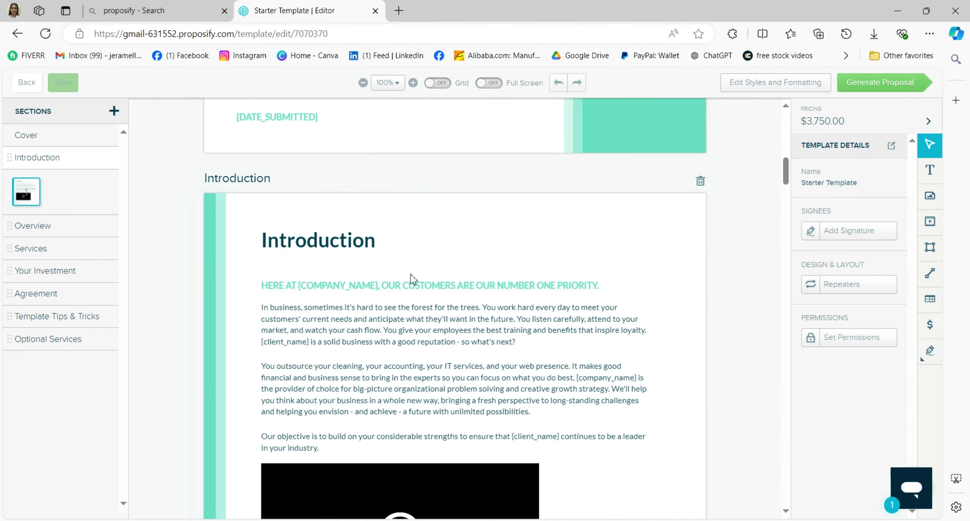
pyautogui.scroll(-2, 388, 295)
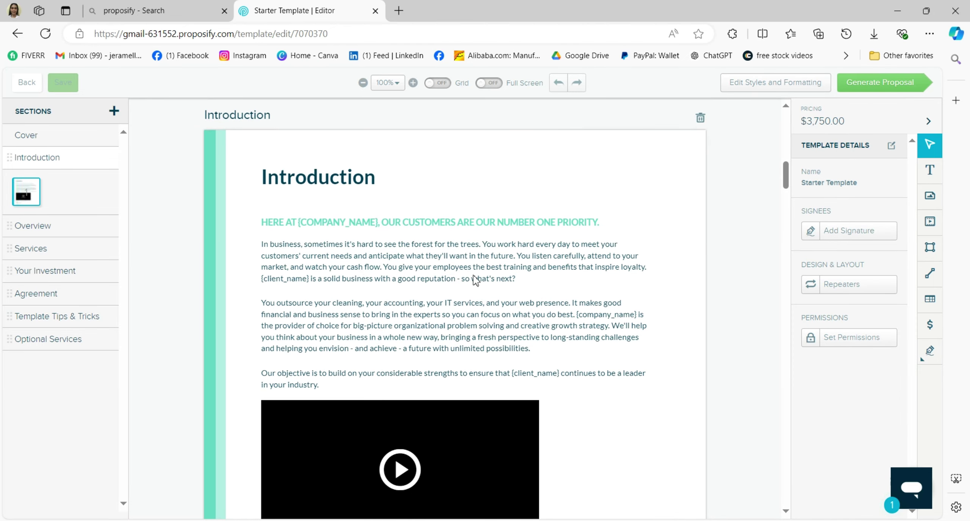
pyautogui.scroll(-10, 476, 281)
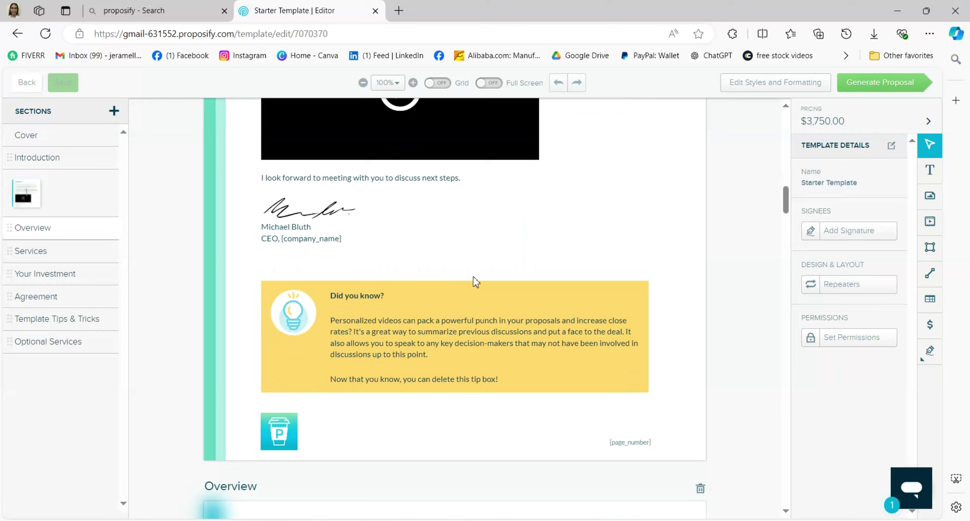
pyautogui.scroll(-2, 476, 280)
pyautogui.scroll(10, 476, 280)
pyautogui.scroll(-2, 475, 277)
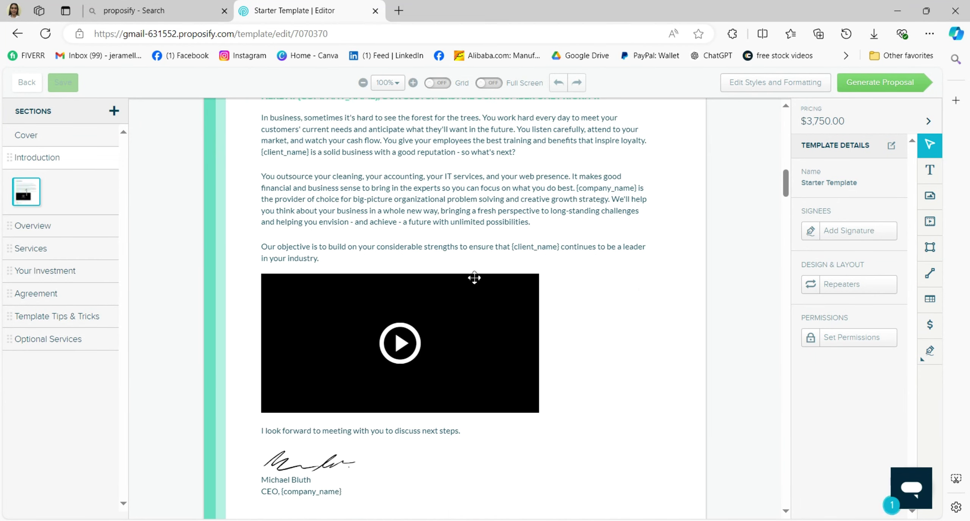
pyautogui.scroll(-8, 474, 278)
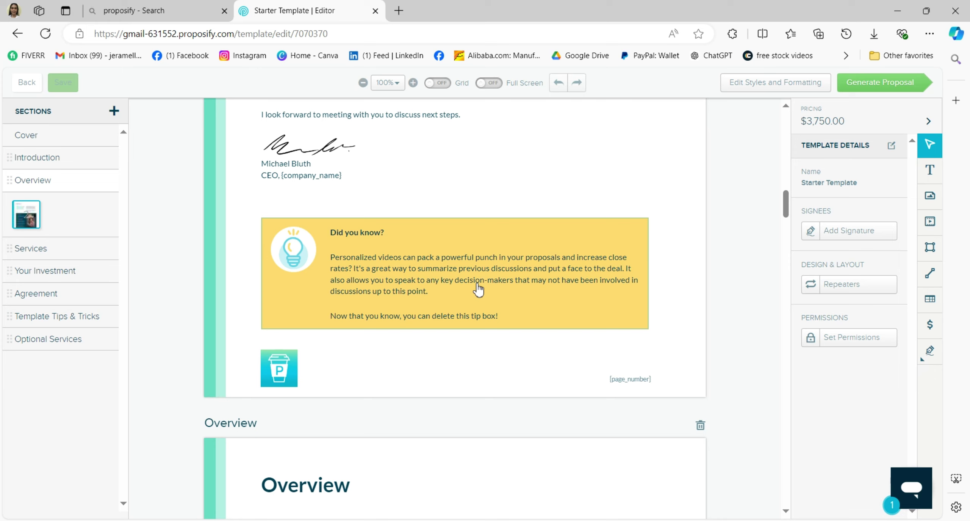
pyautogui.scroll(-5, 481, 291)
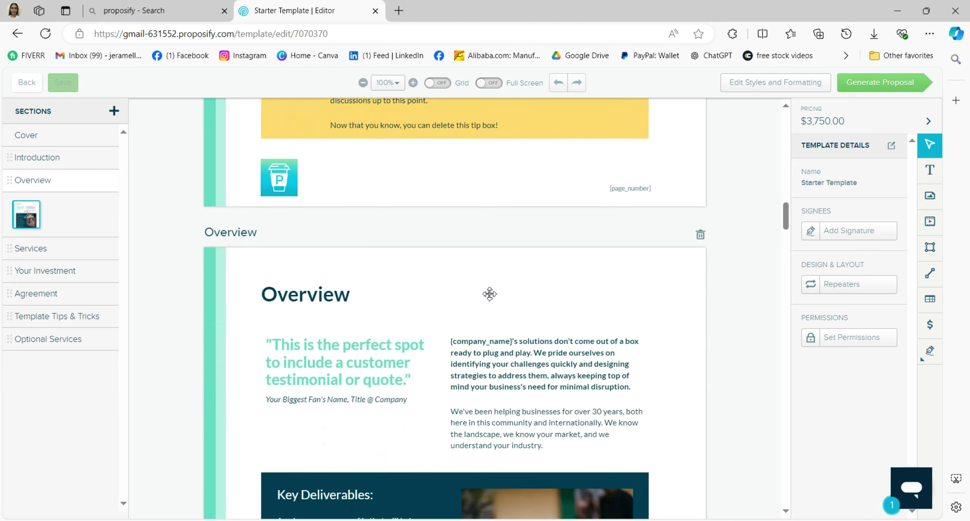
pyautogui.scroll(-7, 489, 294)
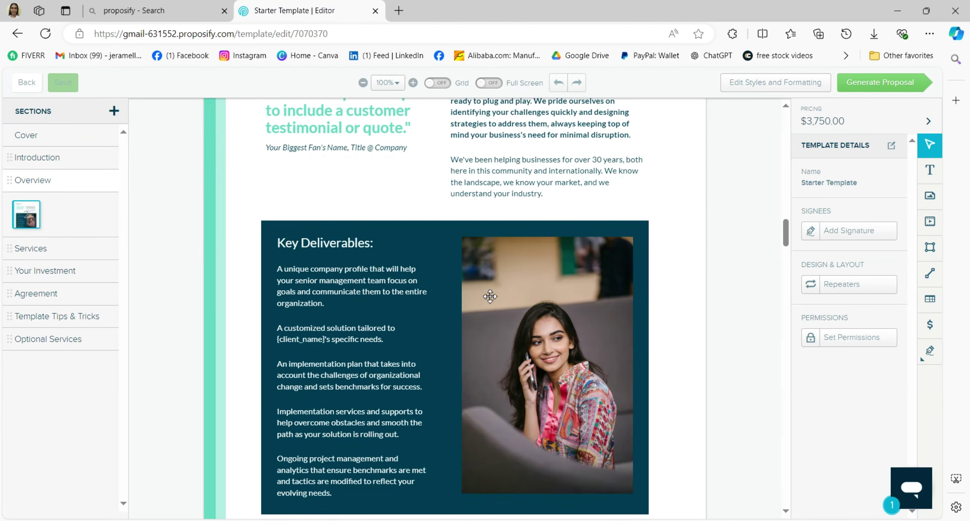
pyautogui.scroll(-10, 490, 297)
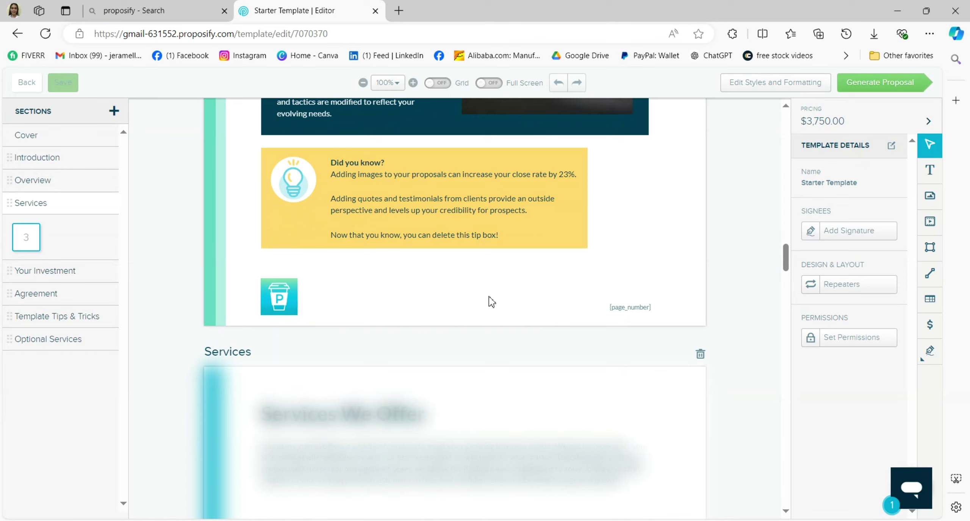
pyautogui.scroll(-5, 489, 296)
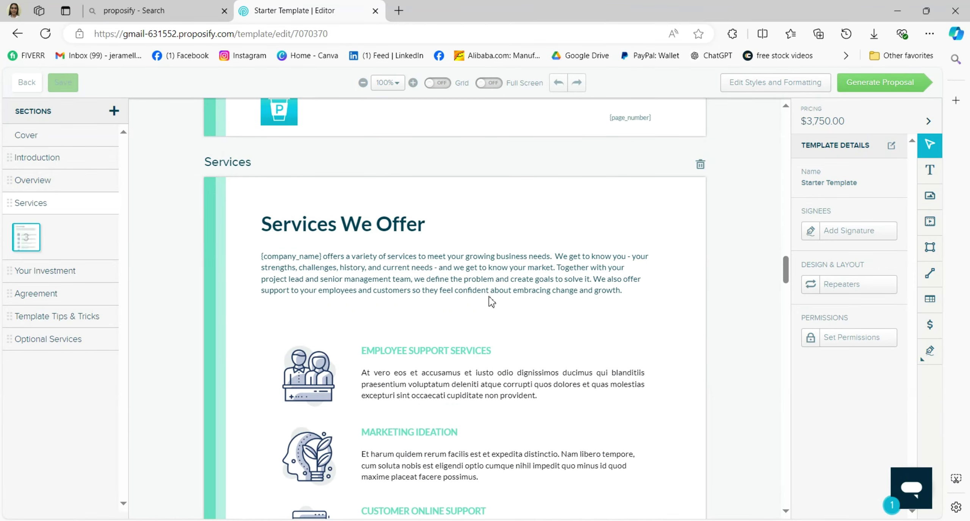
pyautogui.scroll(-11, 489, 297)
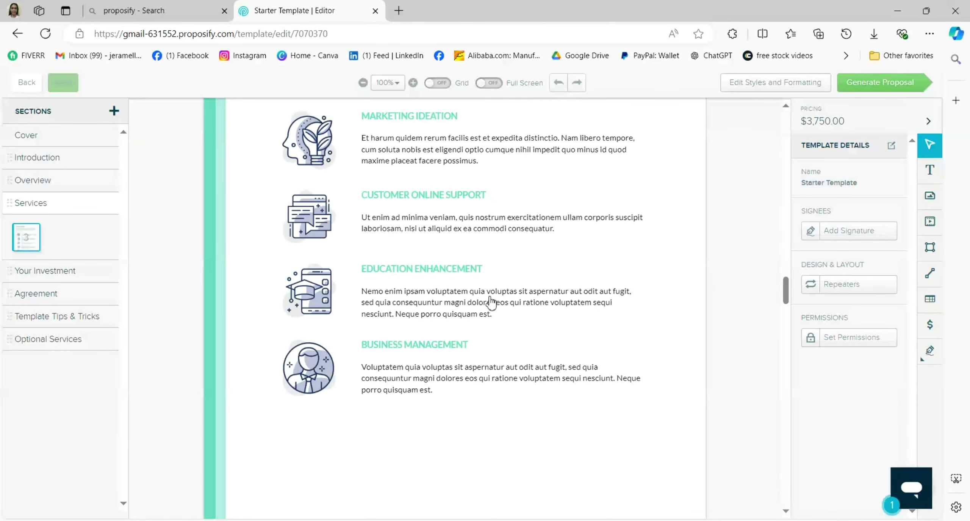
pyautogui.scroll(-4, 490, 302)
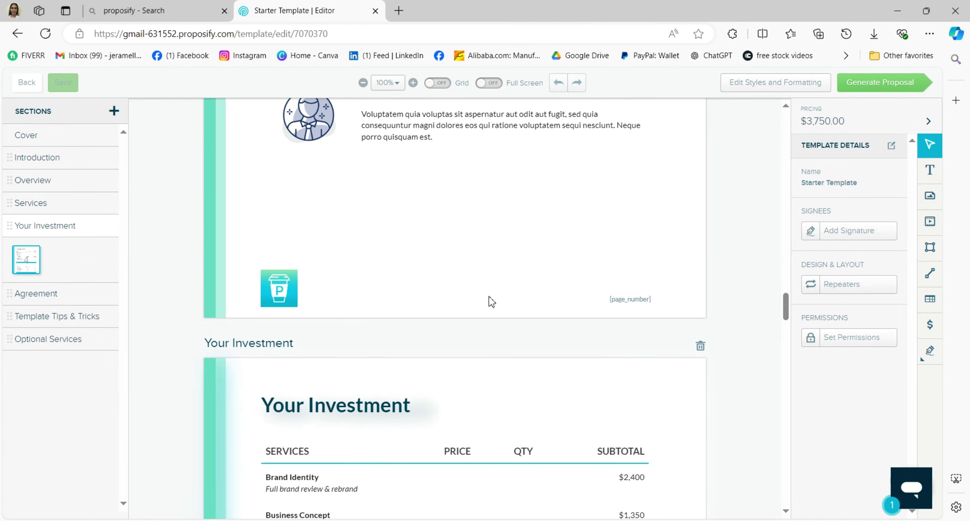
pyautogui.scroll(-5, 489, 297)
pyautogui.scroll(-3, 489, 297)
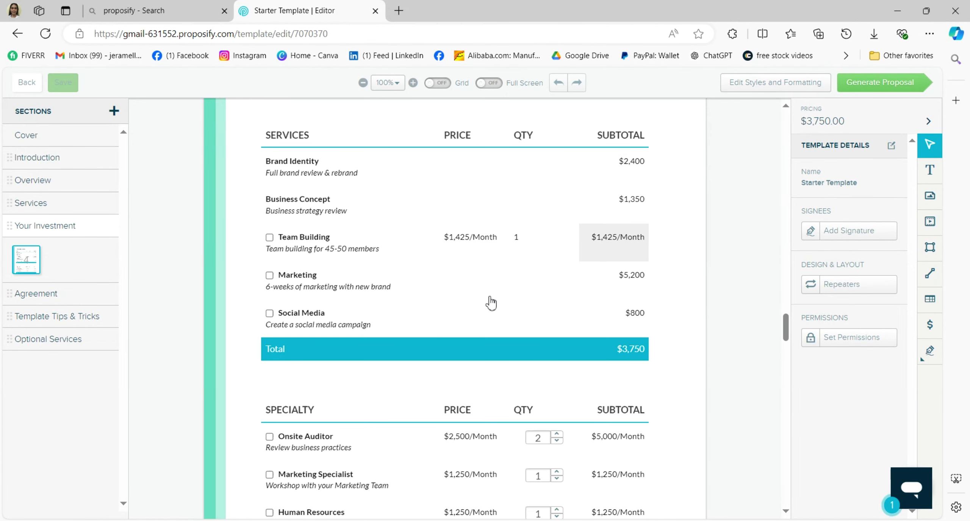
pyautogui.scroll(-8, 492, 302)
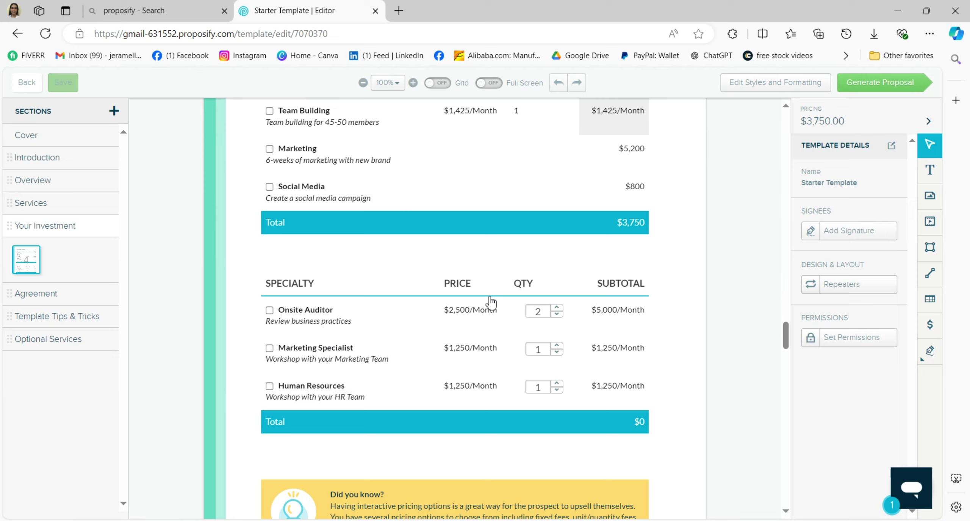
pyautogui.scroll(-7, 492, 302)
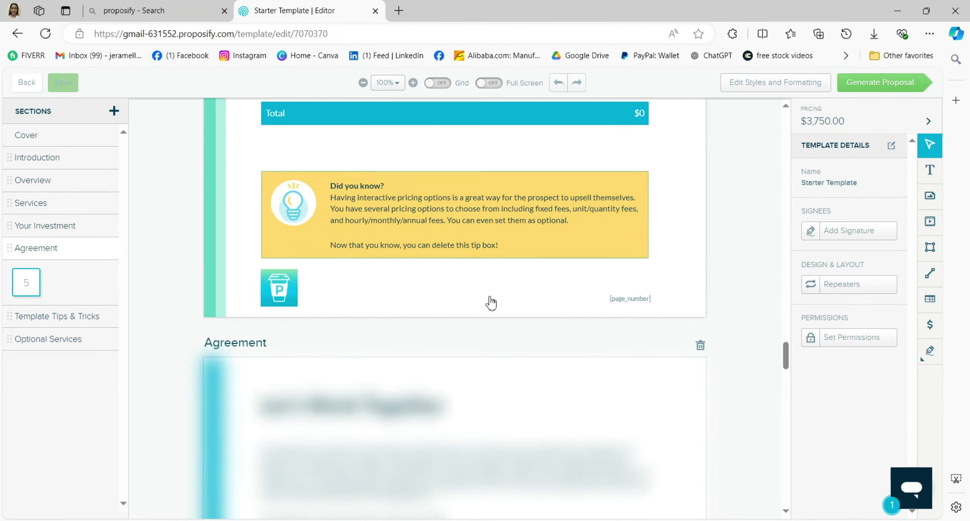
pyautogui.scroll(-9, 491, 302)
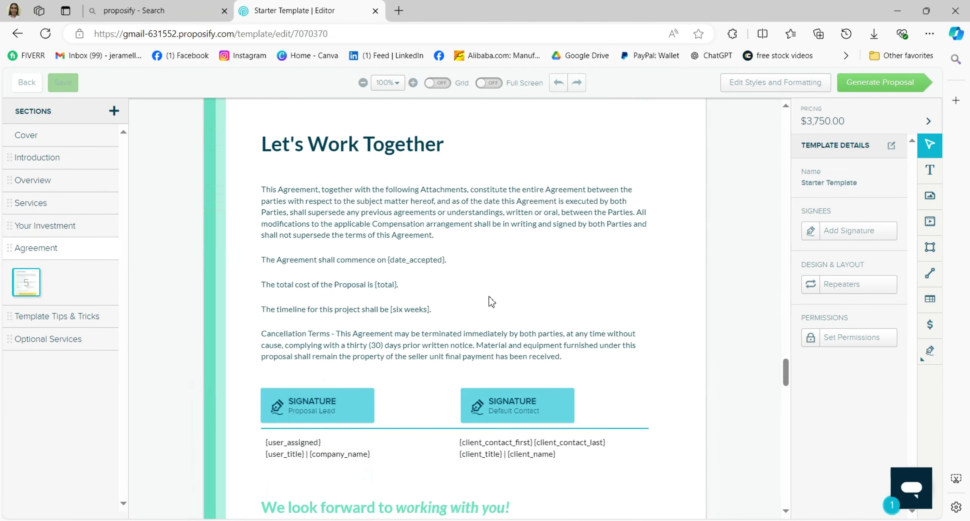
pyautogui.scroll(-12, 489, 297)
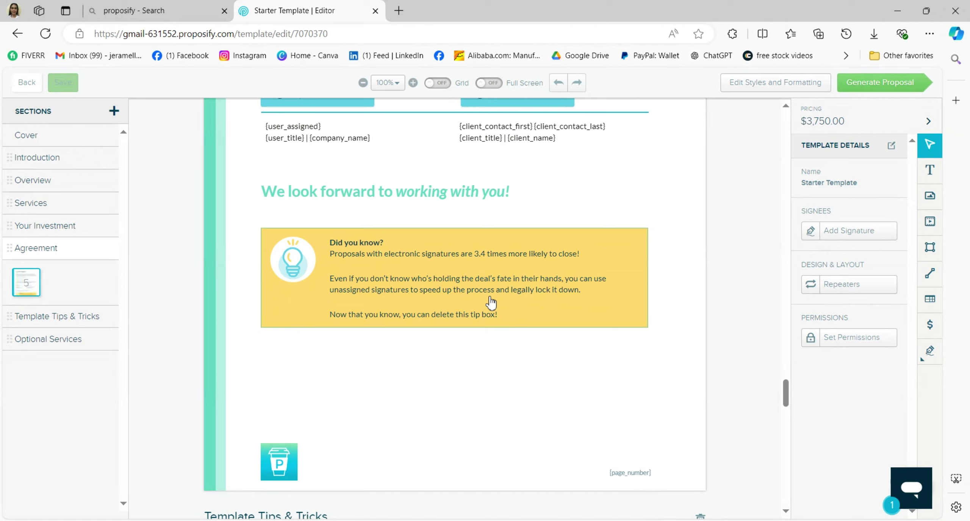
pyautogui.scroll(-1, 489, 297)
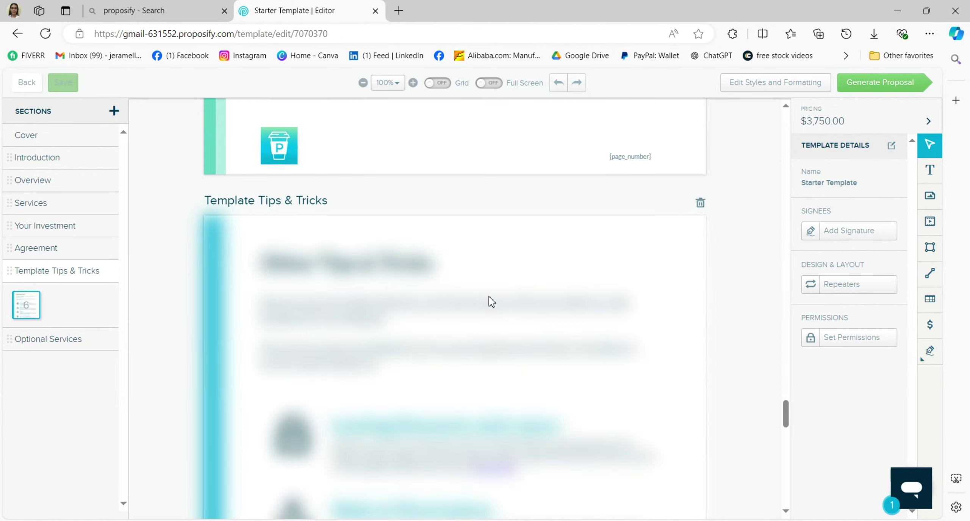
pyautogui.scroll(-8, 489, 296)
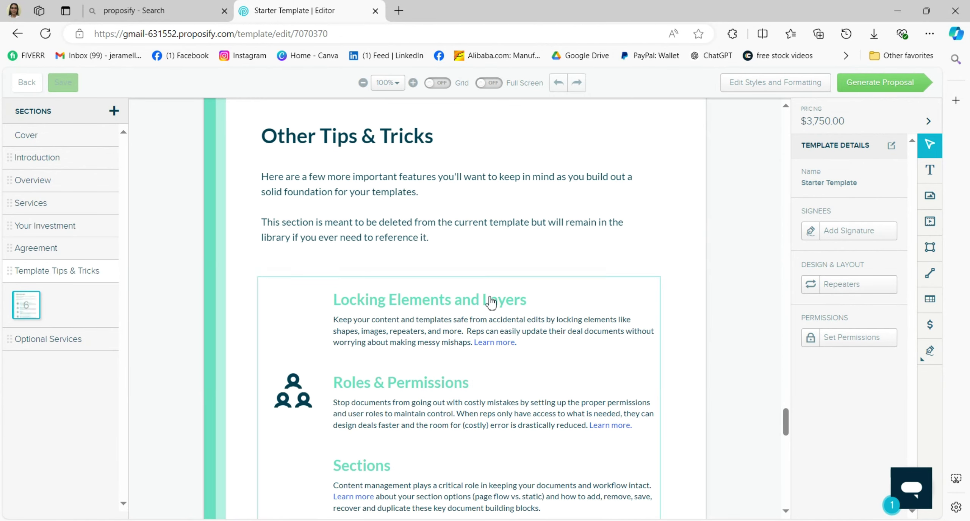
pyautogui.scroll(-5, 491, 302)
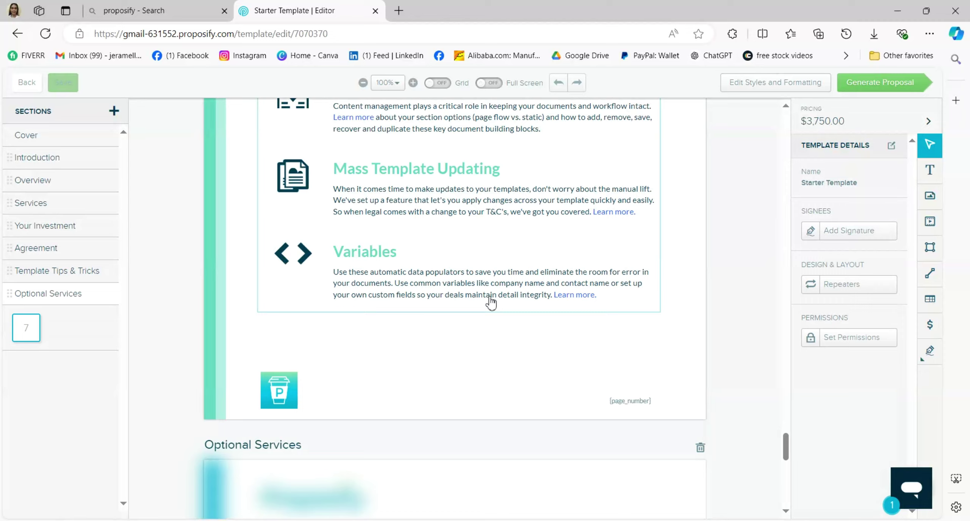
pyautogui.scroll(-5, 491, 303)
pyautogui.scroll(-3, 492, 303)
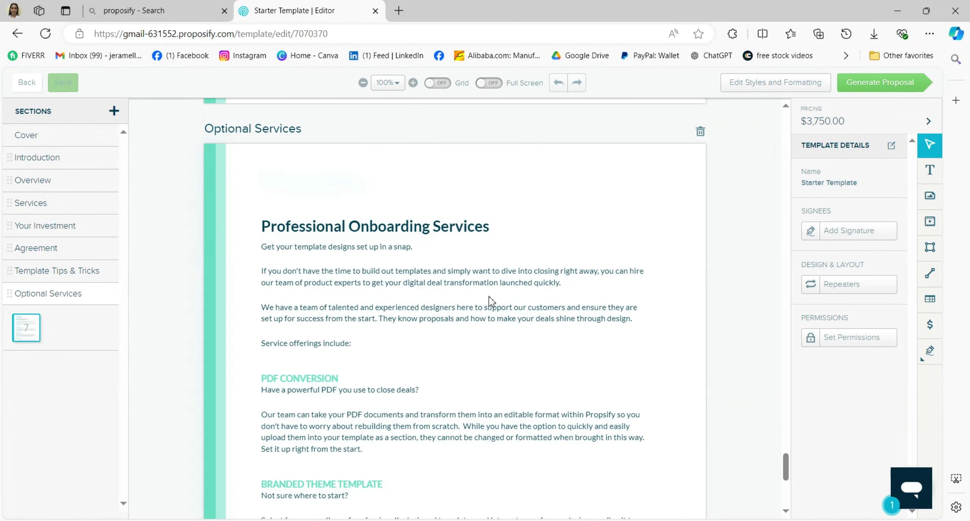
pyautogui.scroll(-10, 489, 296)
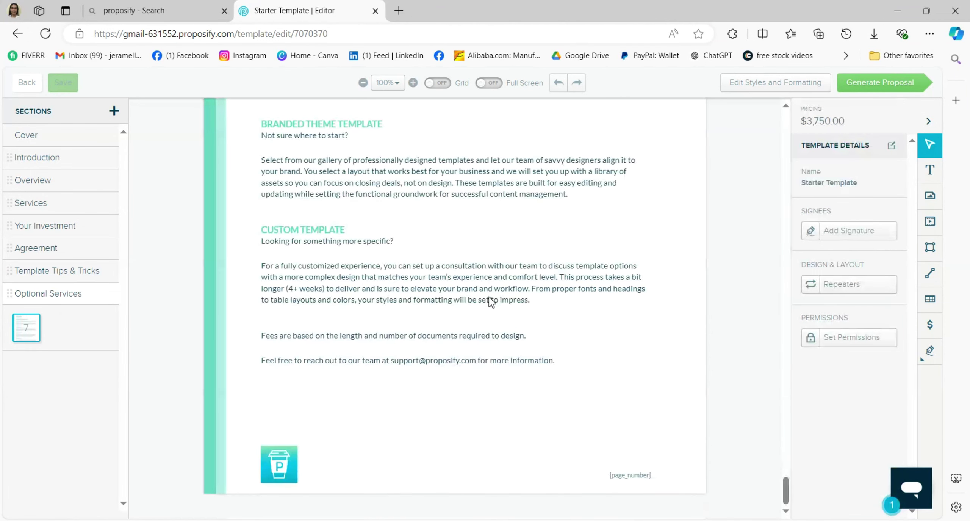
pyautogui.scroll(7, 488, 297)
pyautogui.scroll(5, 488, 297)
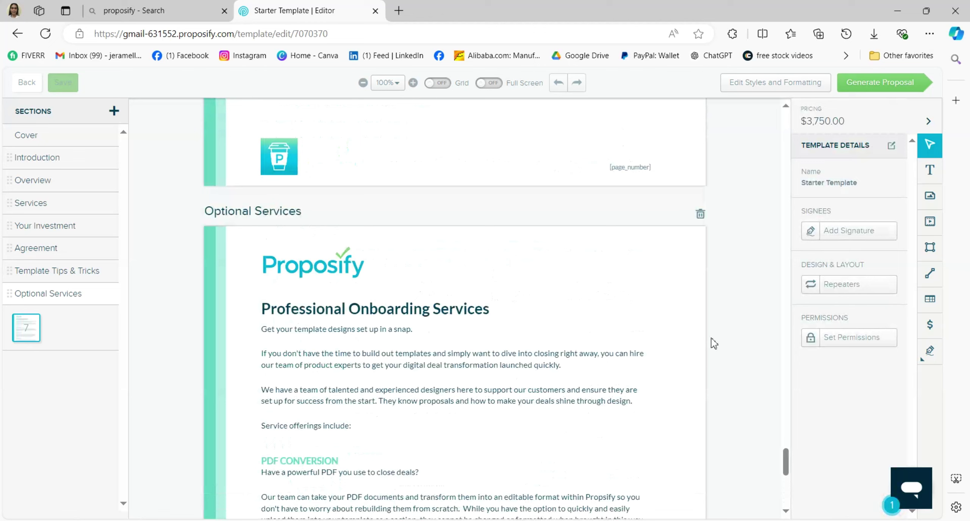
pyautogui.moveTo(785, 461); pyautogui.dragTo(786, 121)
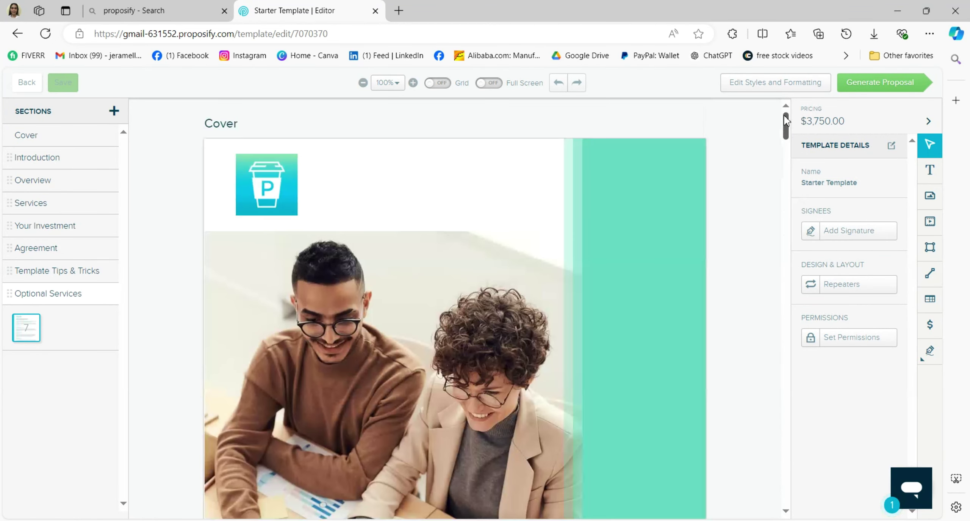
# - Preview the Text, Image, Video, Shape, Line, Table, Pricing Table and Signature tools in turn
pyautogui.click(933, 171)
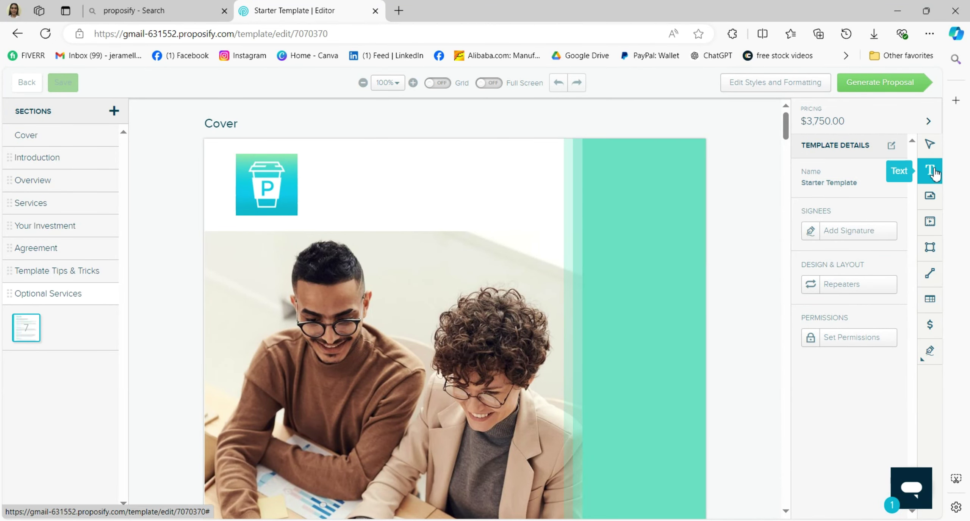
pyautogui.click(932, 198)
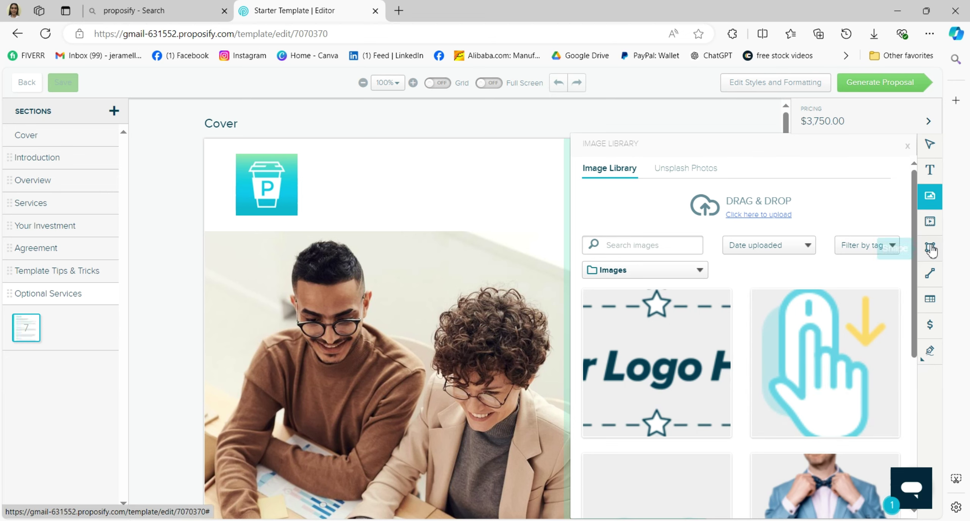
pyautogui.click(931, 234)
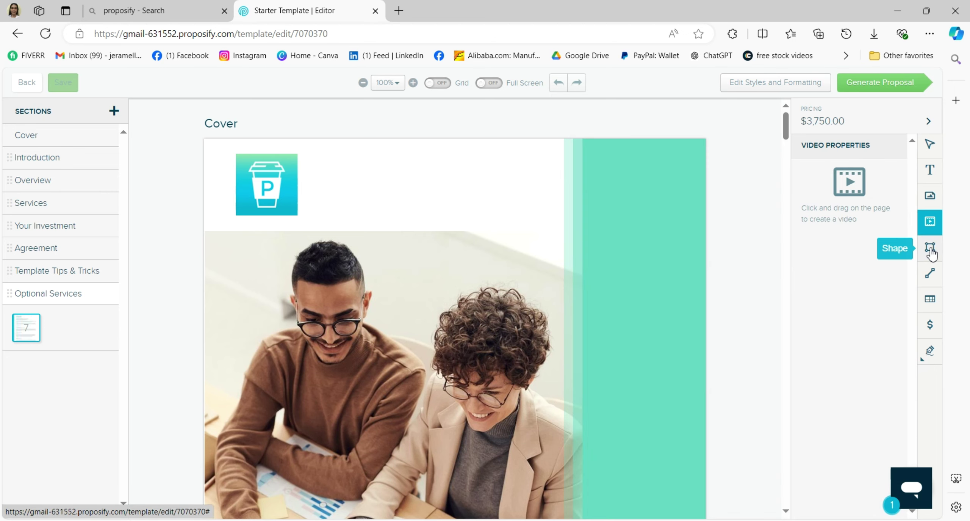
pyautogui.click(931, 251)
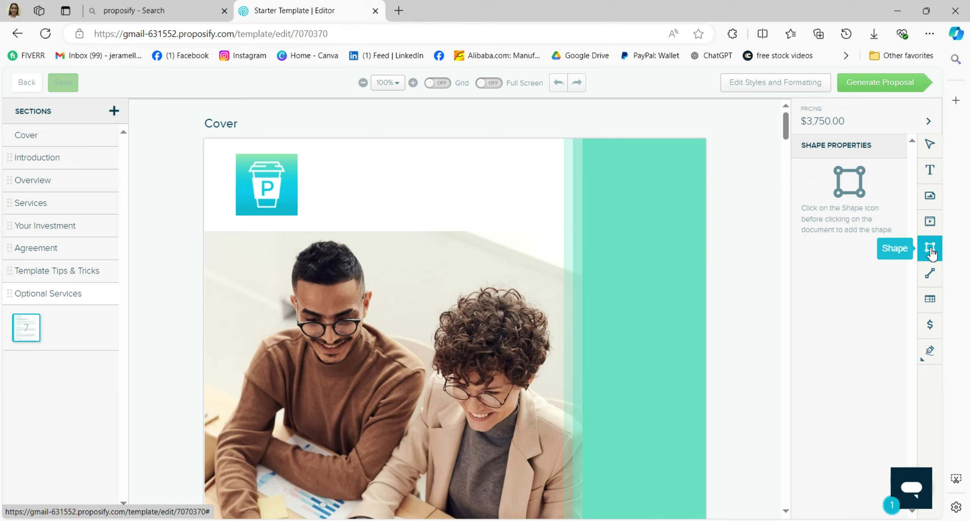
pyautogui.click(931, 273)
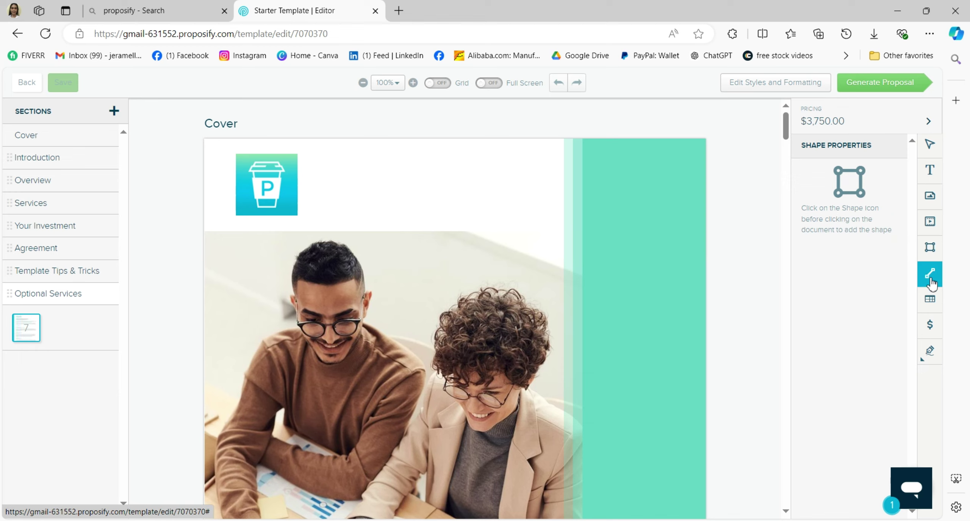
pyautogui.click(932, 308)
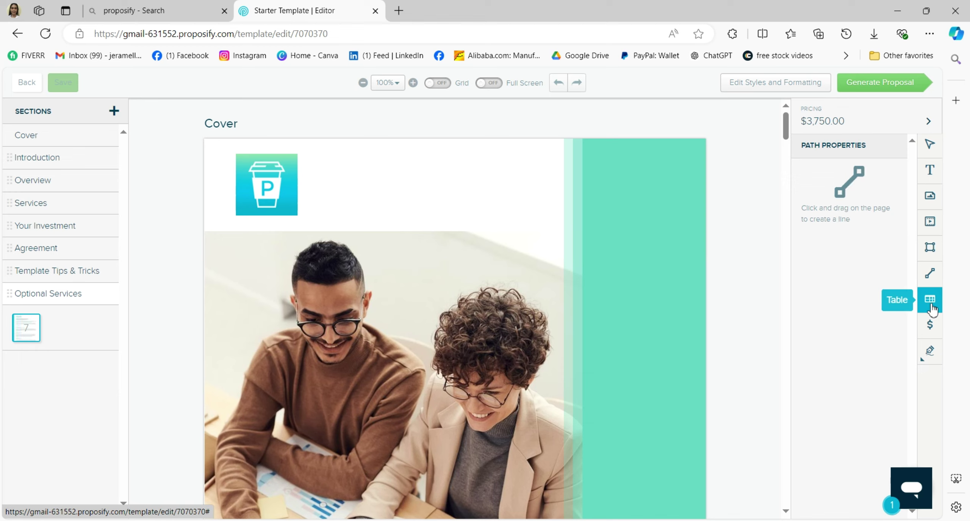
pyautogui.click(933, 326)
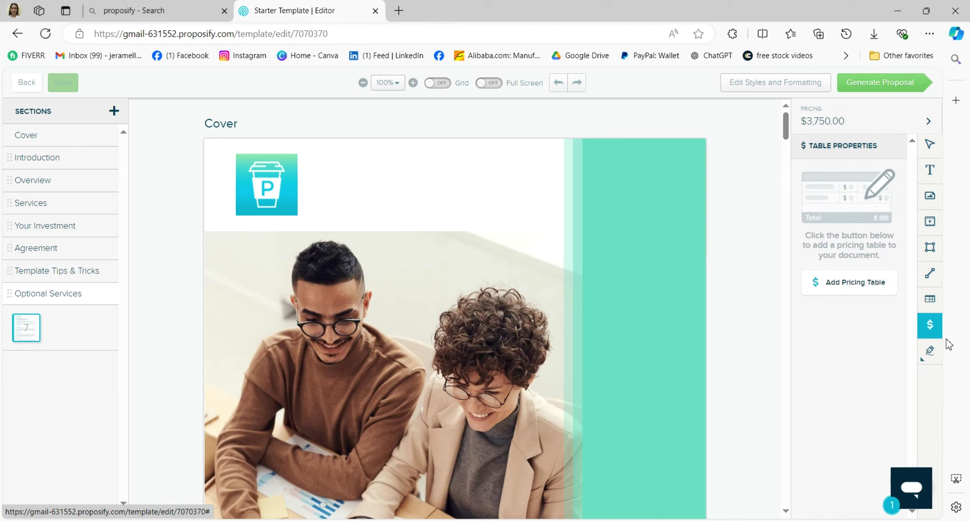
pyautogui.click(929, 352)
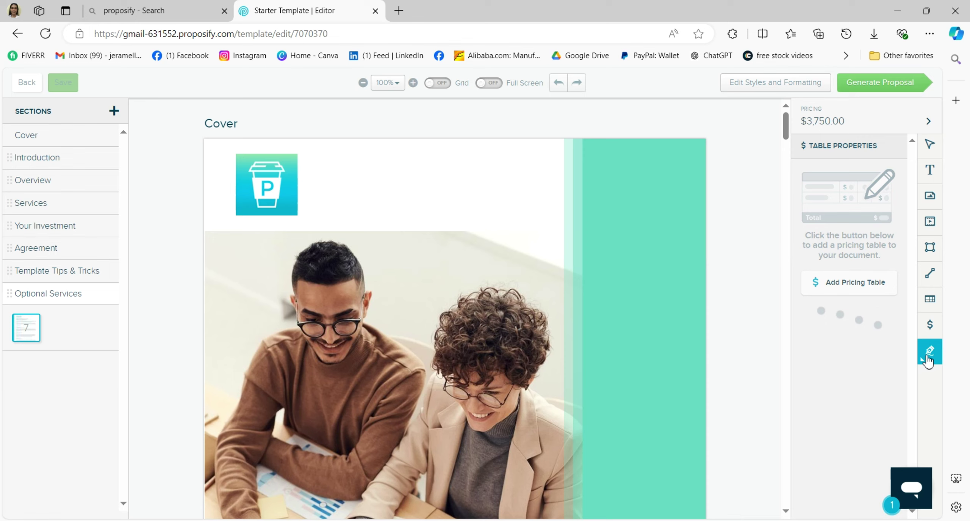
# - Create a proposal from the Starter Template for client Example Company and complete its document settings
pyautogui.click(870, 84)
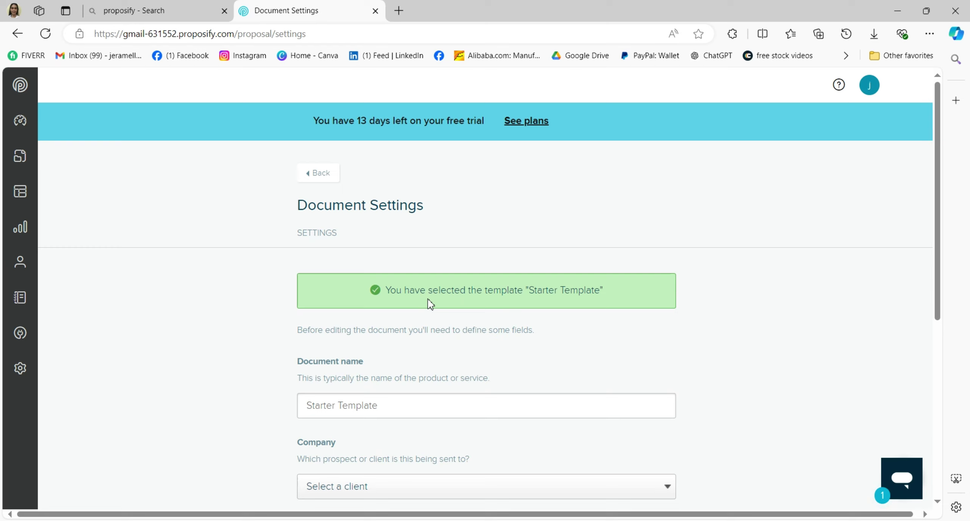
pyautogui.scroll(-3, 438, 303)
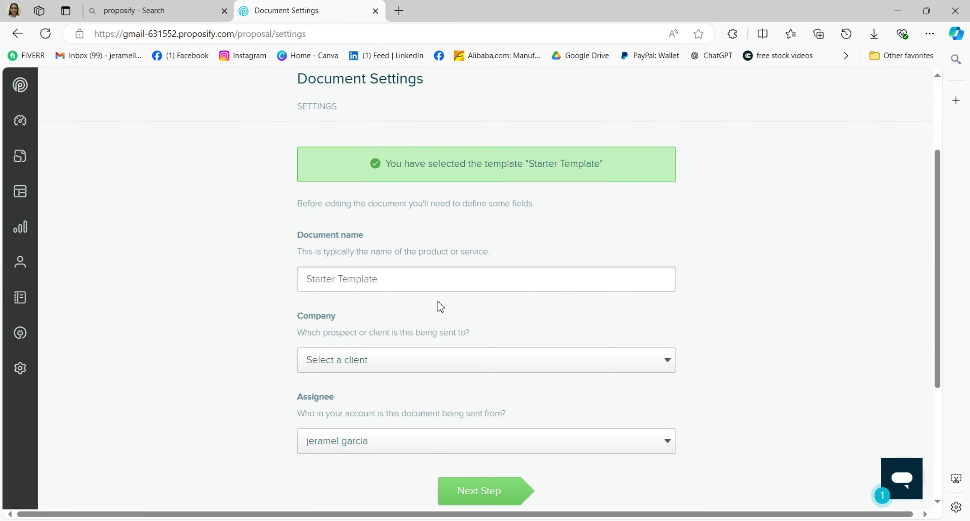
pyautogui.click(379, 278)
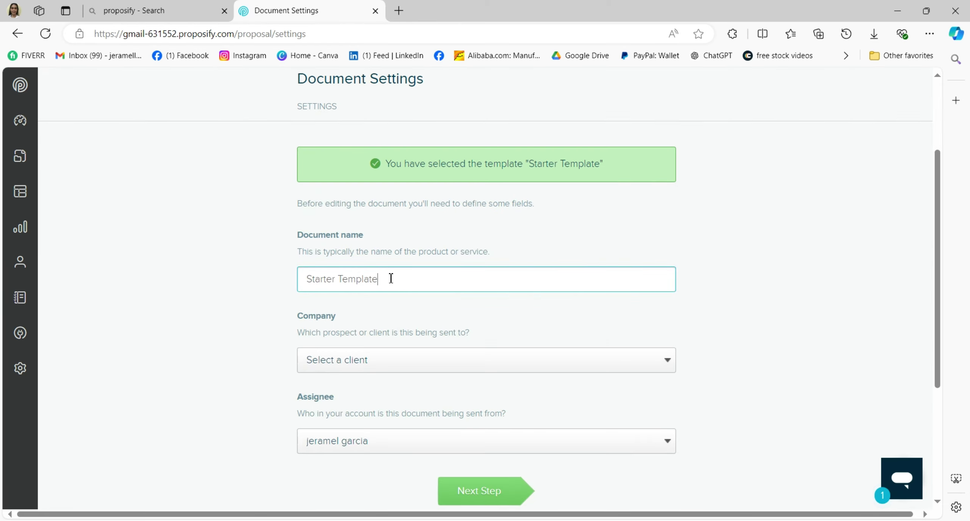
pyautogui.scroll(-2, 448, 291)
pyautogui.click(373, 296)
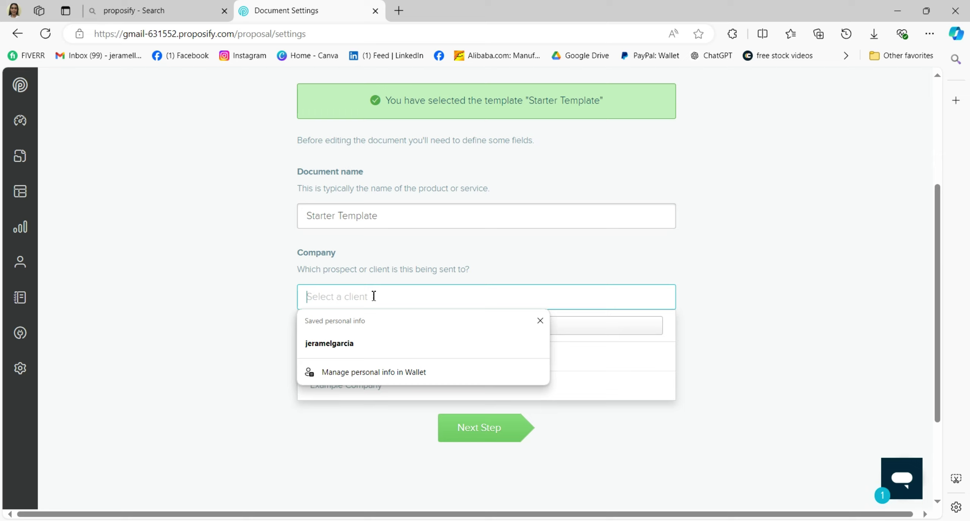
pyautogui.click(540, 320)
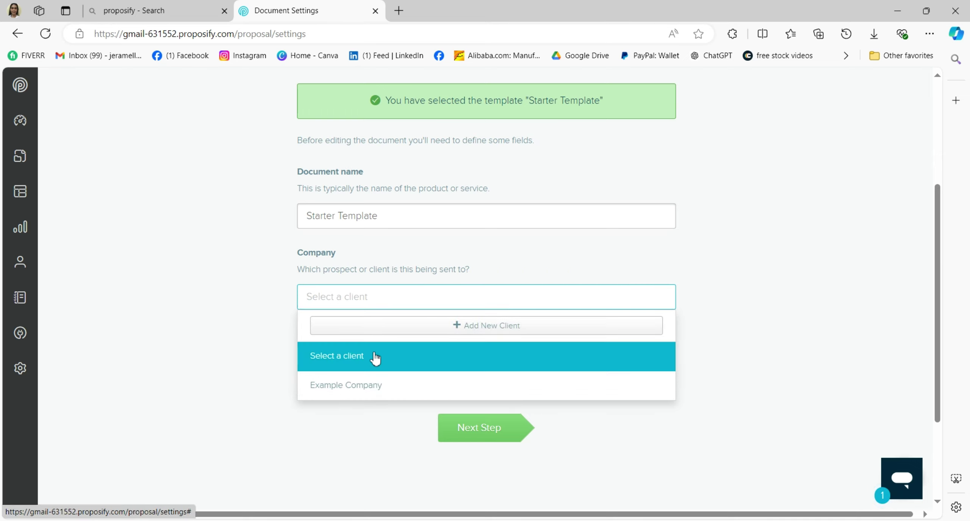
pyautogui.click(418, 393)
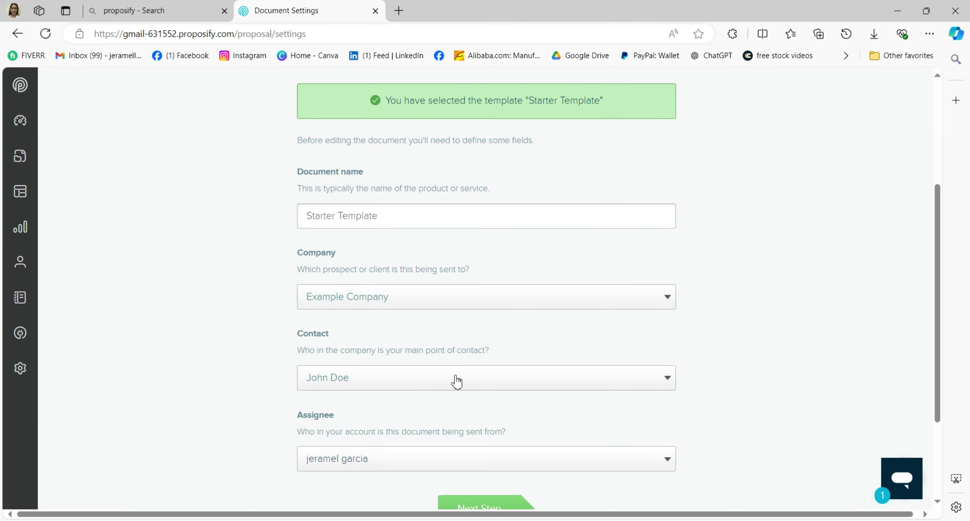
pyautogui.scroll(-3, 454, 379)
pyautogui.click(471, 386)
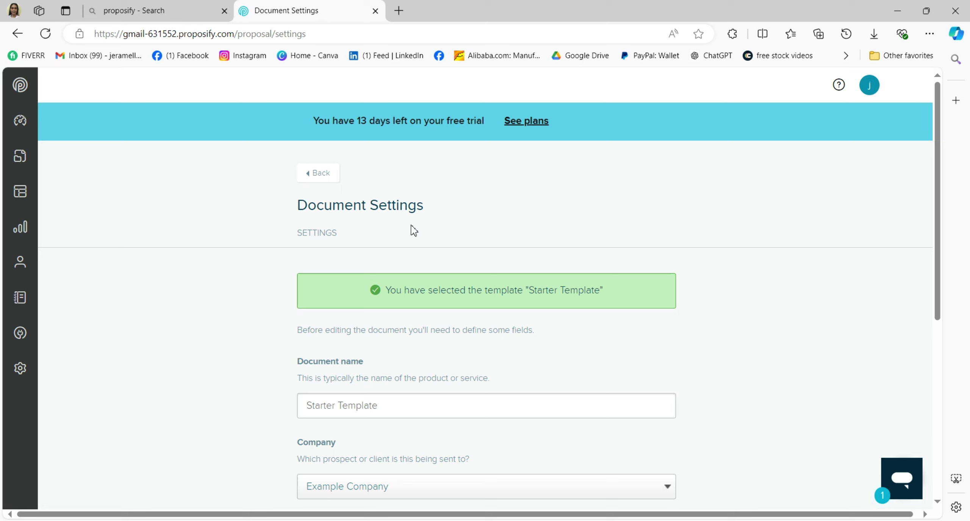
pyautogui.scroll(-6, 451, 341)
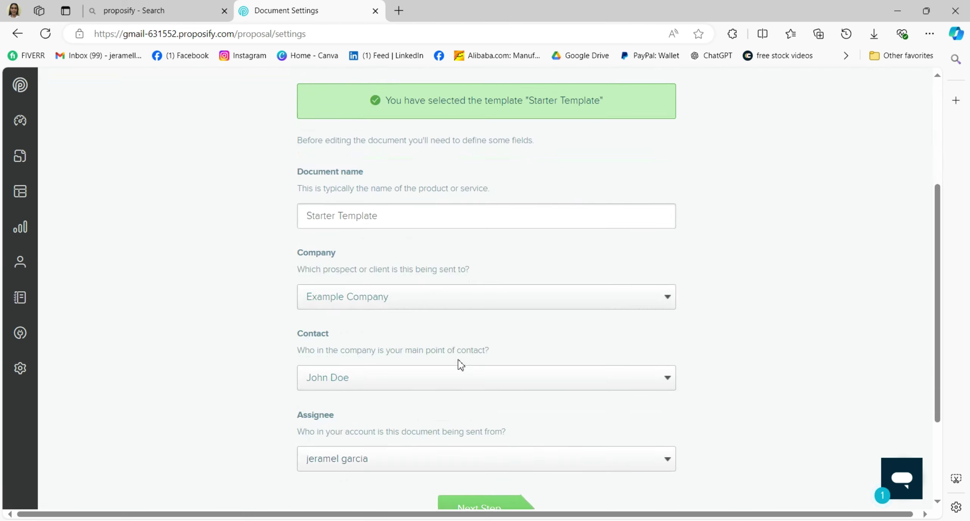
pyautogui.click(484, 375)
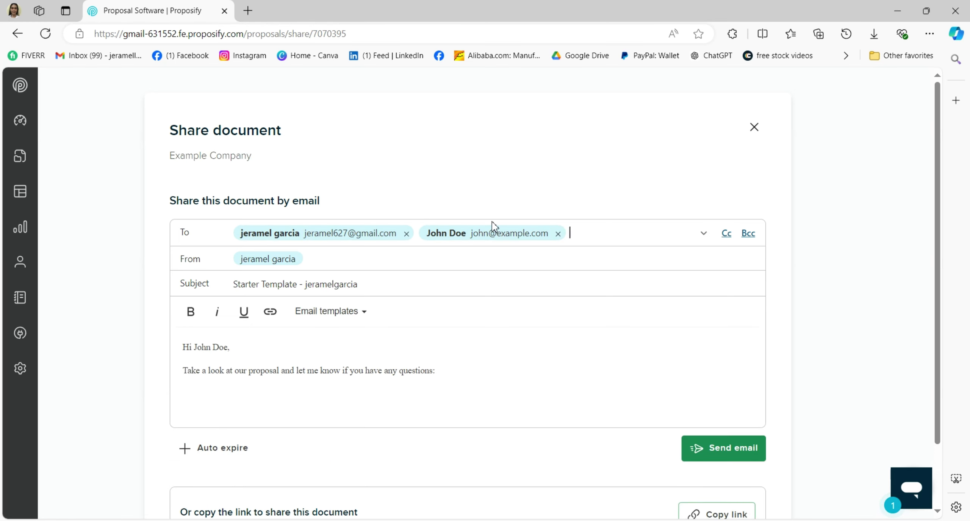
# - Remove your own address from the To field and send the proposal email to Example Company's contact
pyautogui.click(406, 233)
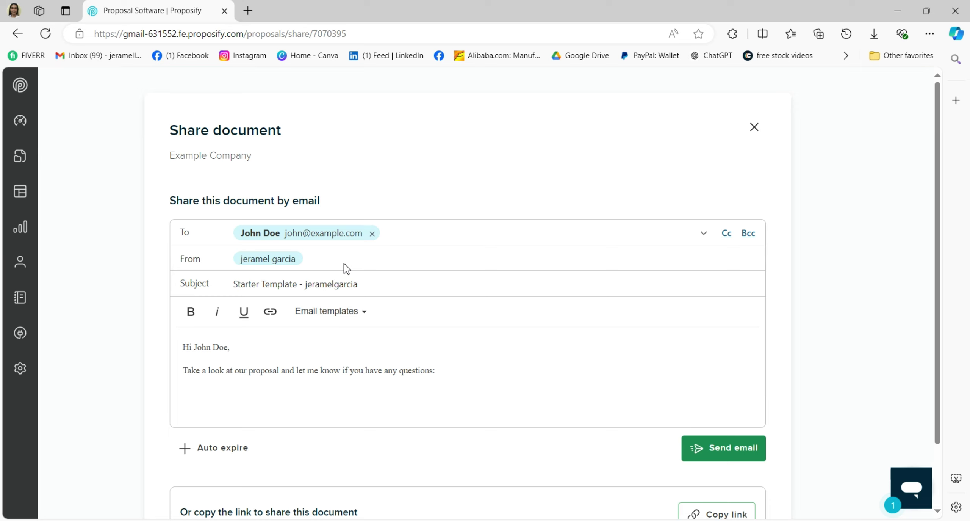
pyautogui.scroll(-2, 327, 270)
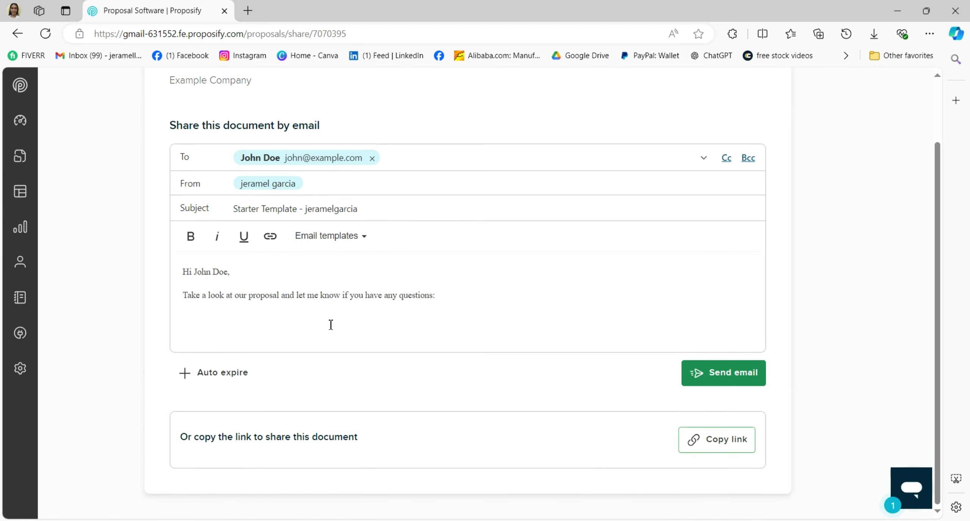
pyautogui.scroll(2, 432, 274)
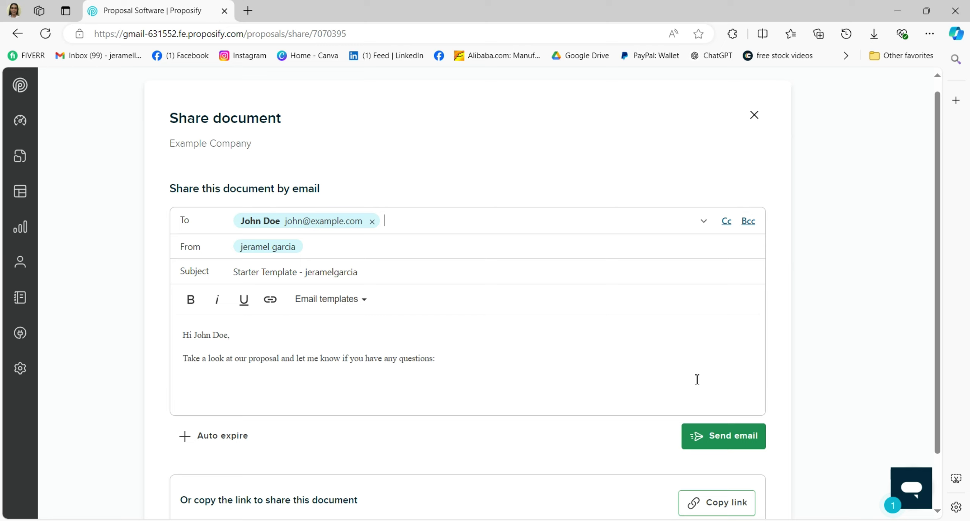
pyautogui.click(736, 438)
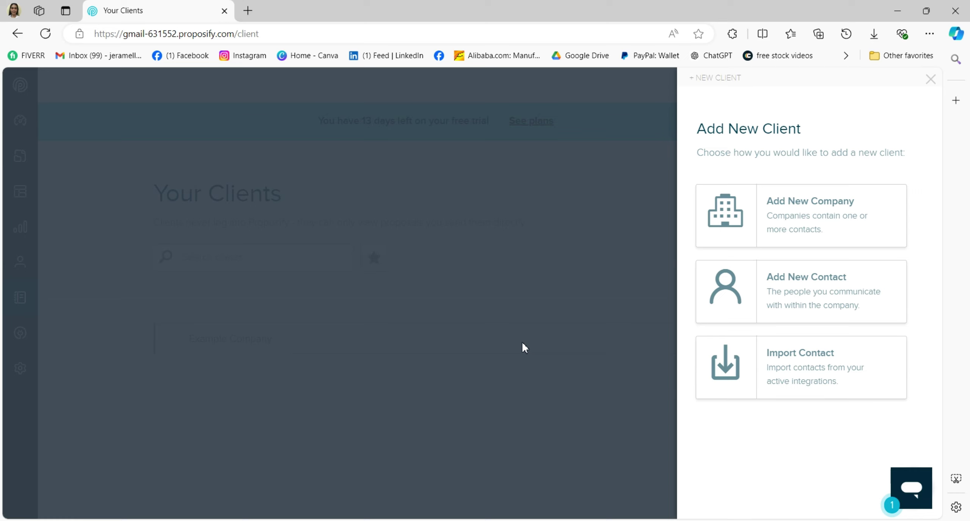
# - Add the example contact through Add New Contact and close the confirmation
pyautogui.click(787, 298)
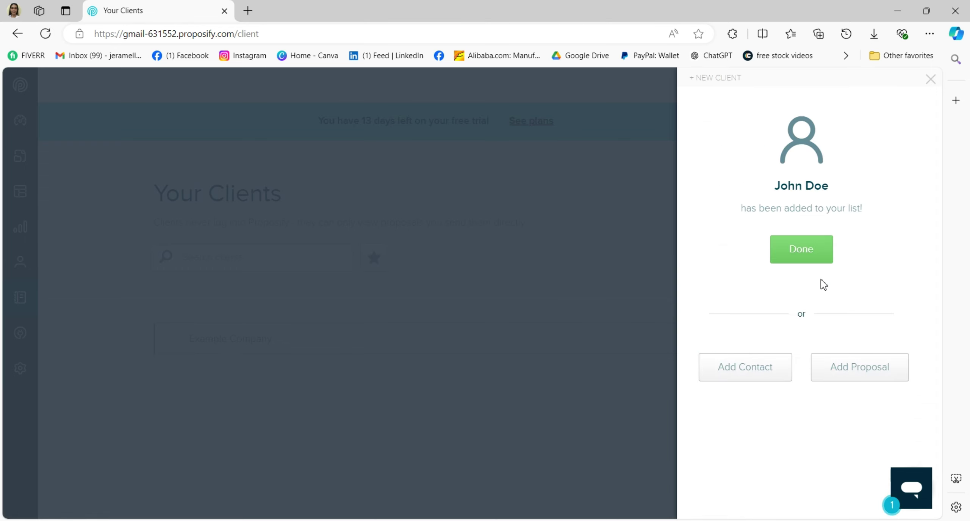
pyautogui.click(808, 256)
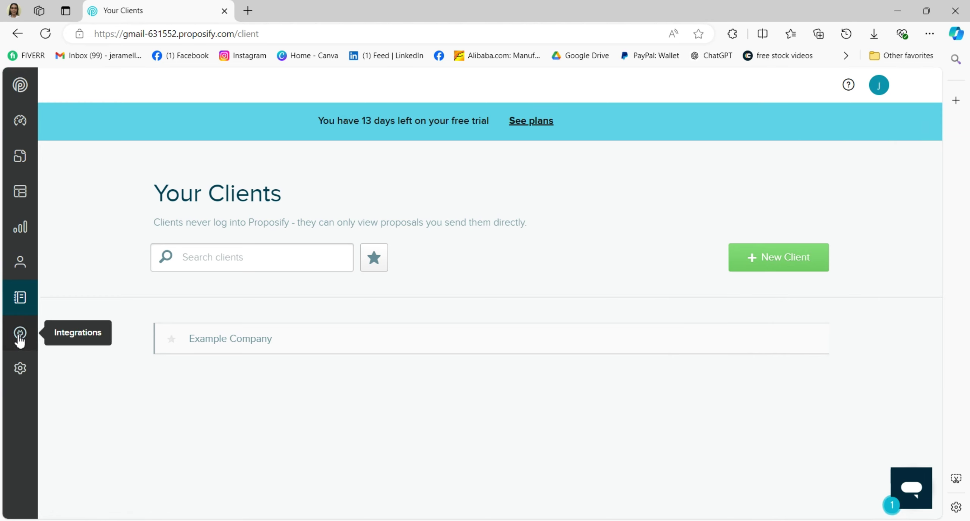
# - Save the profile with title Sales Manager and time zone Asia/Bangkok, then play the Getting Started video
pyautogui.click(20, 121)
pyautogui.scroll(-3, 839, 294)
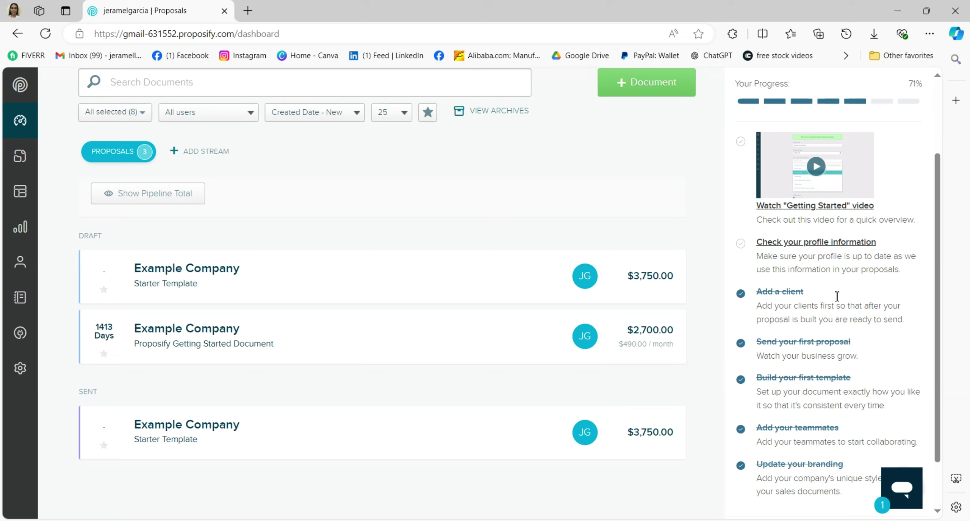
pyautogui.scroll(3, 837, 296)
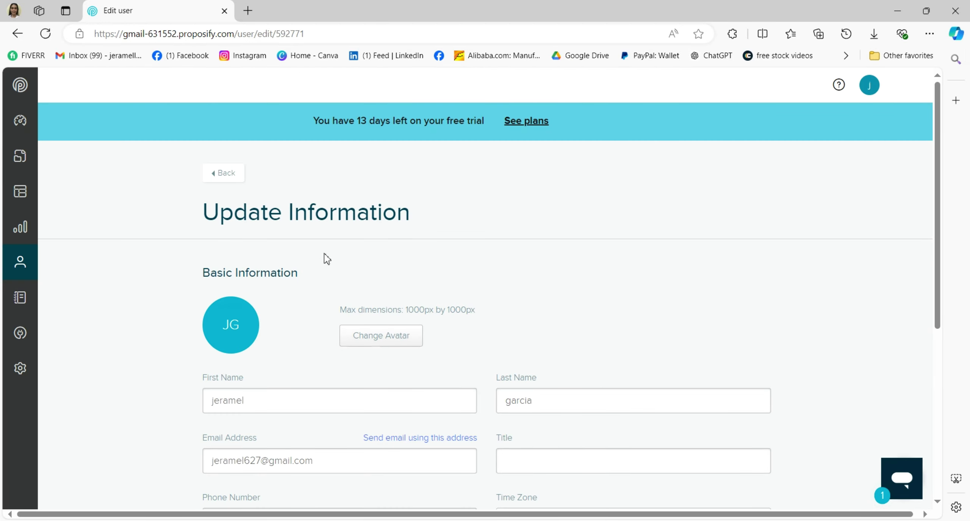
pyautogui.scroll(-3, 287, 296)
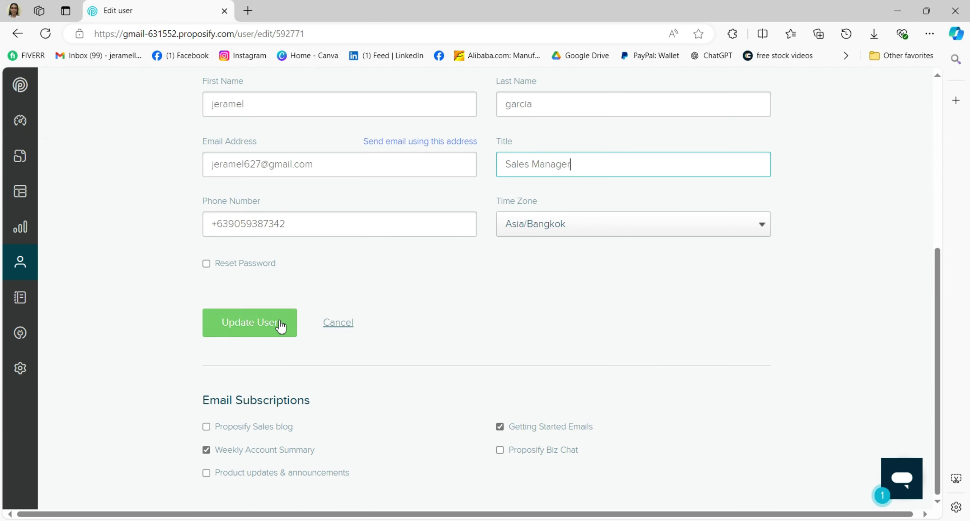
pyautogui.click(279, 328)
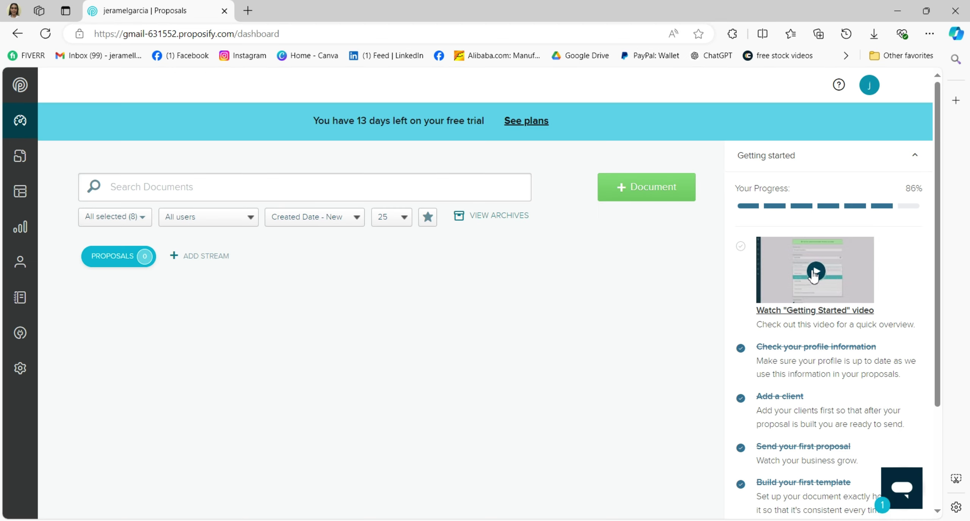
pyautogui.click(815, 272)
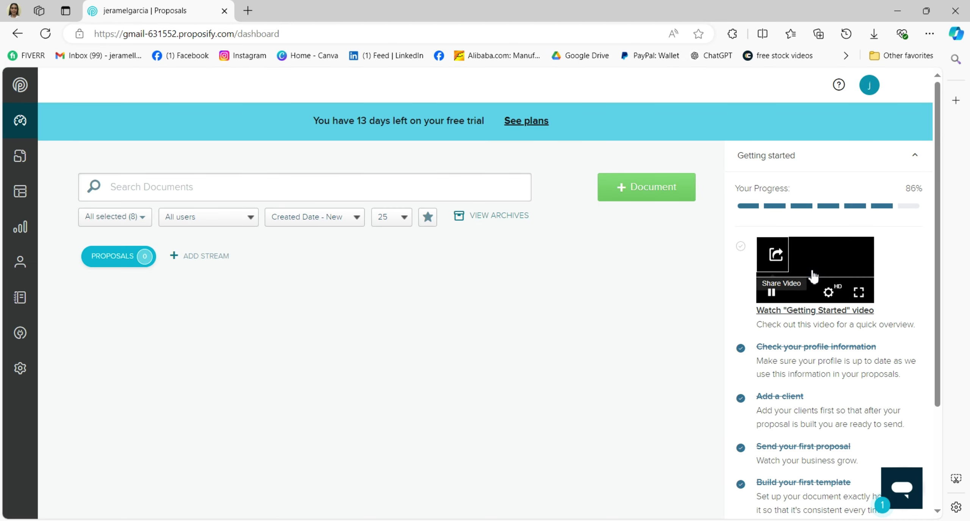
# - Skip near the video's end, then browse Templates and Metrics (zero proposals) before returning to Your Clients
pyautogui.click(864, 279)
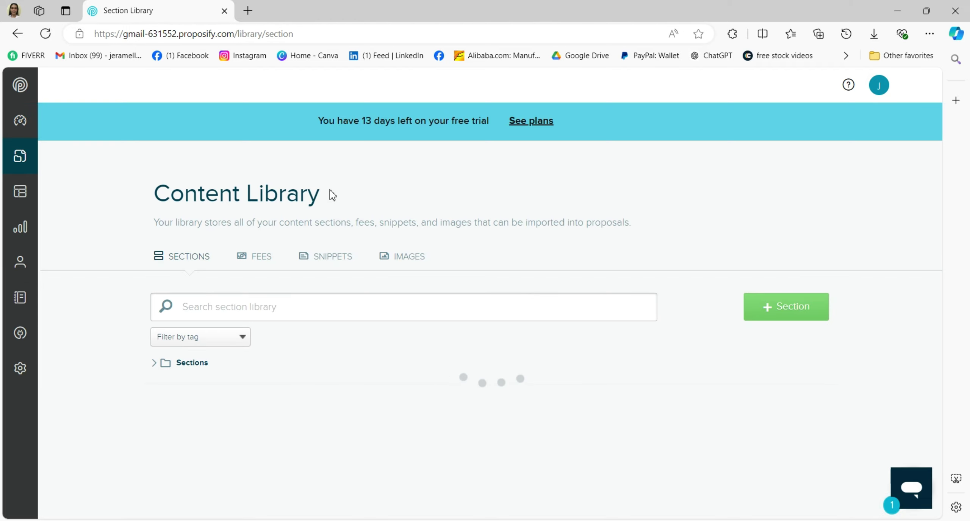
pyautogui.click(19, 192)
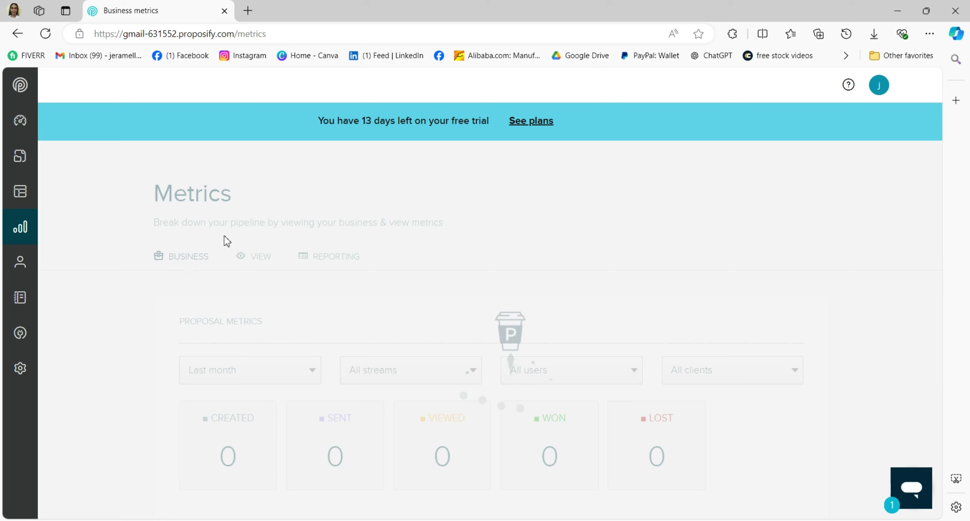
pyautogui.scroll(-6, 254, 251)
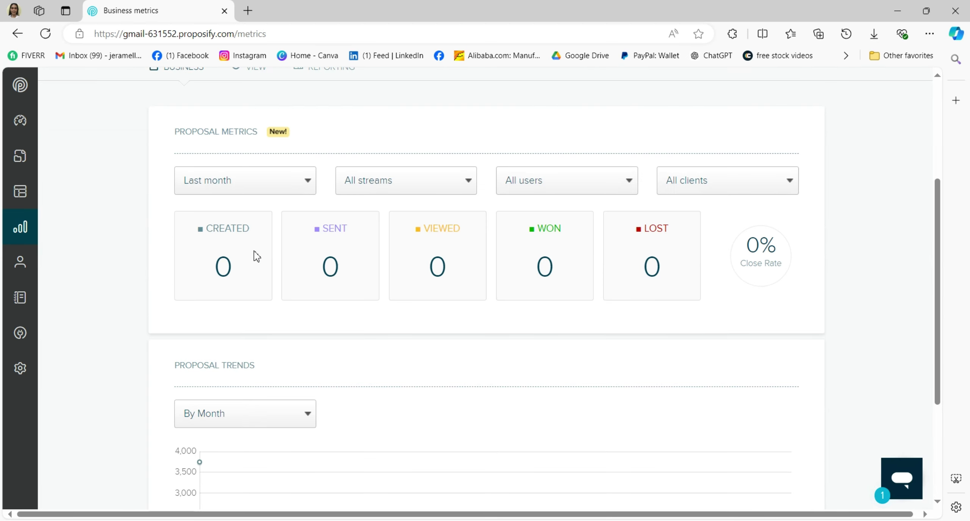
pyautogui.scroll(4, 253, 250)
pyautogui.scroll(3, 132, 234)
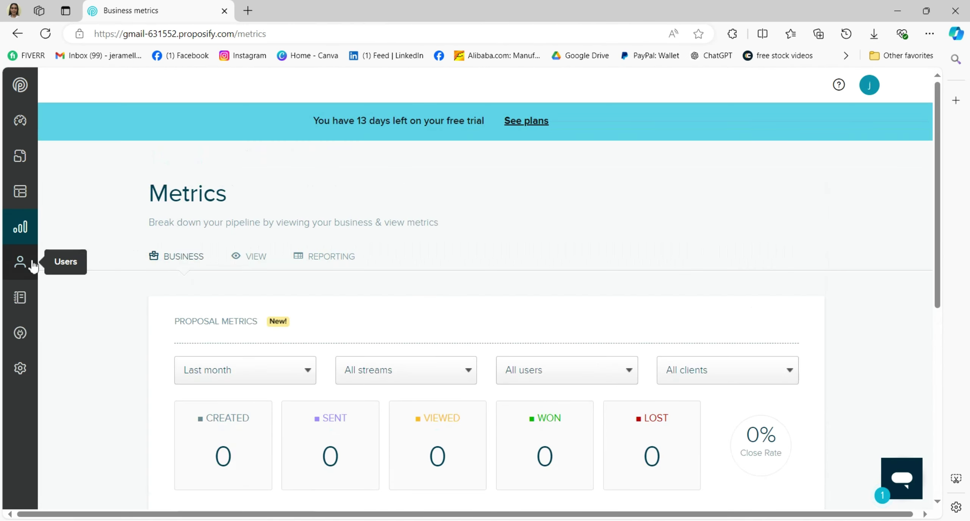
pyautogui.click(20, 261)
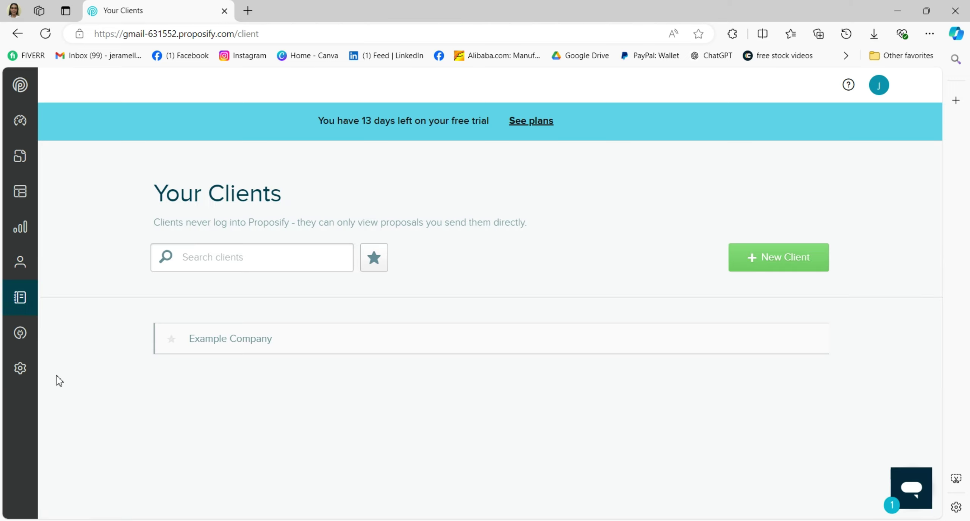
# - Browse the Integrations marketplace cards, including Gong, Salesforce and Hubspot
pyautogui.click(23, 334)
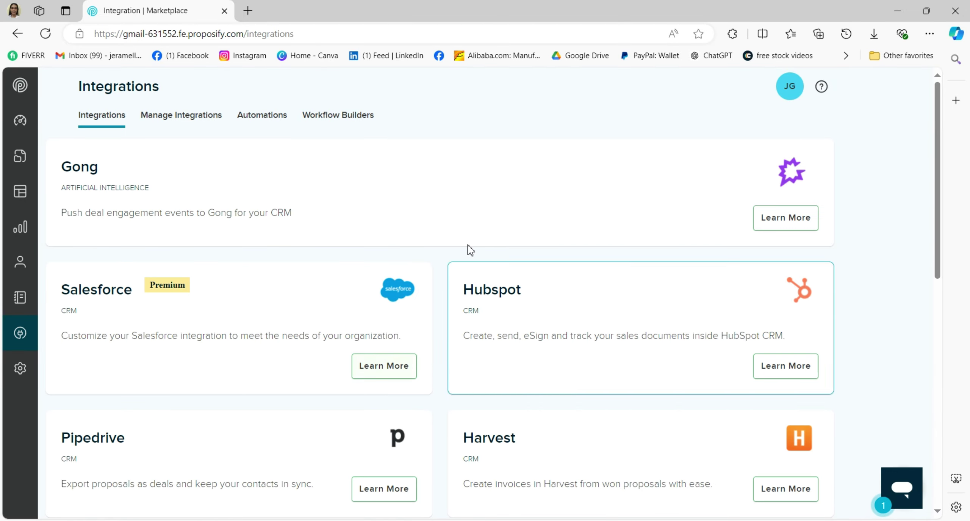
pyautogui.scroll(-10, 374, 325)
pyautogui.scroll(10, 413, 336)
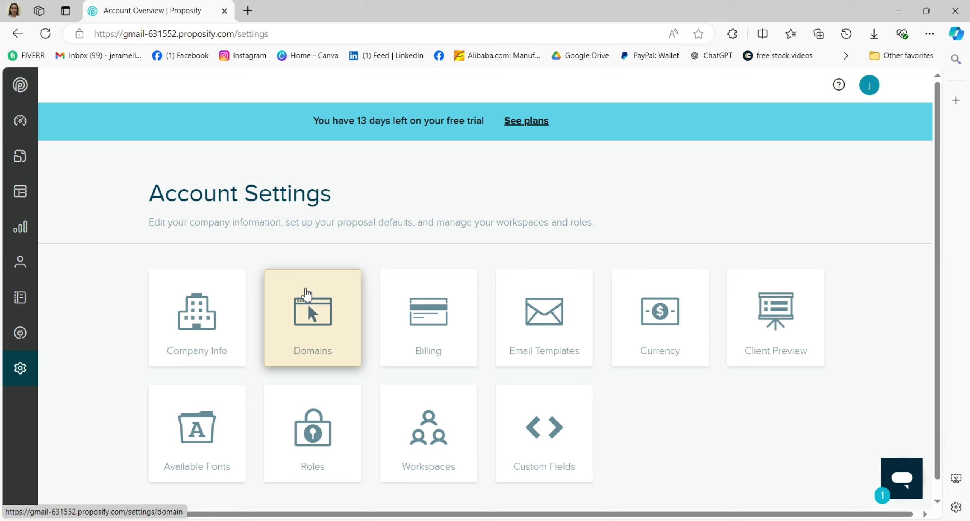
pyautogui.scroll(-1, 308, 300)
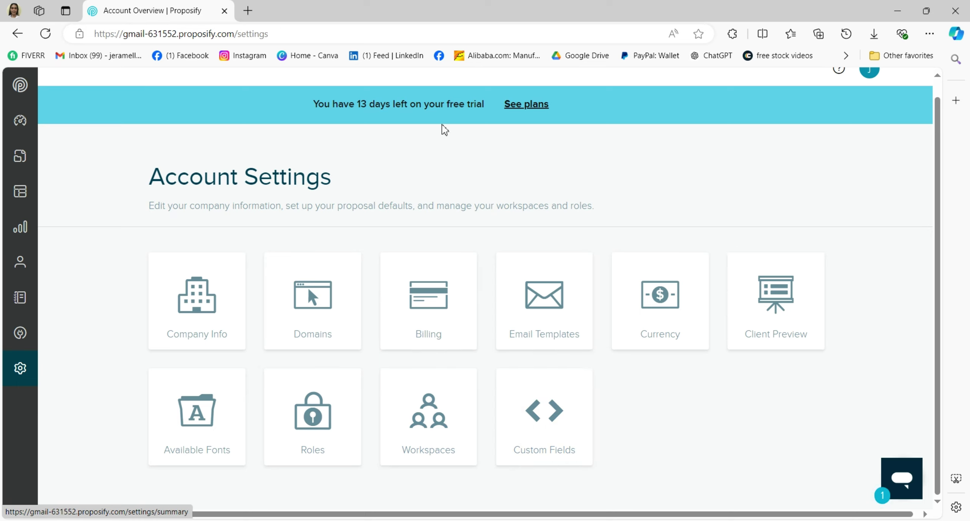
# - Review the pricing plans from the free-trial banner: Basic $35, Team $49, Business $65 per seat monthly
pyautogui.click(537, 113)
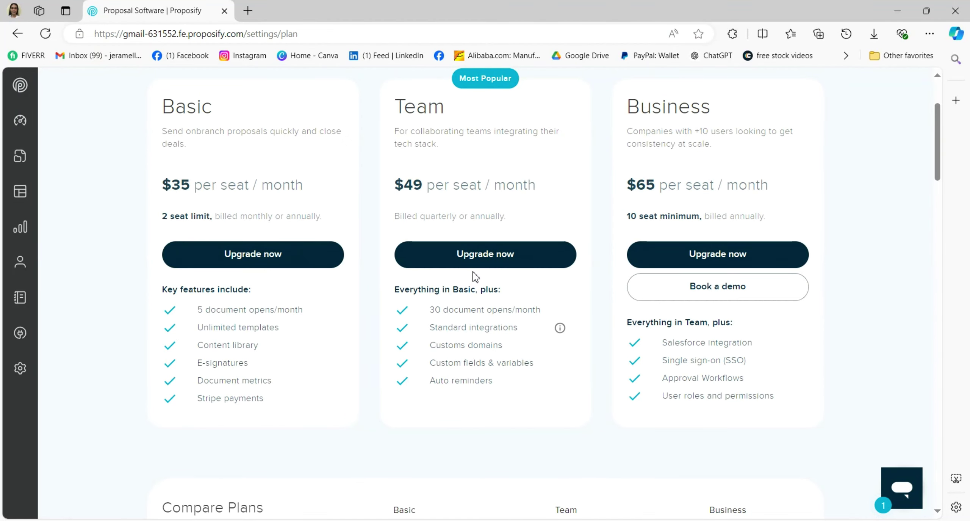
pyautogui.scroll(-10, 596, 231)
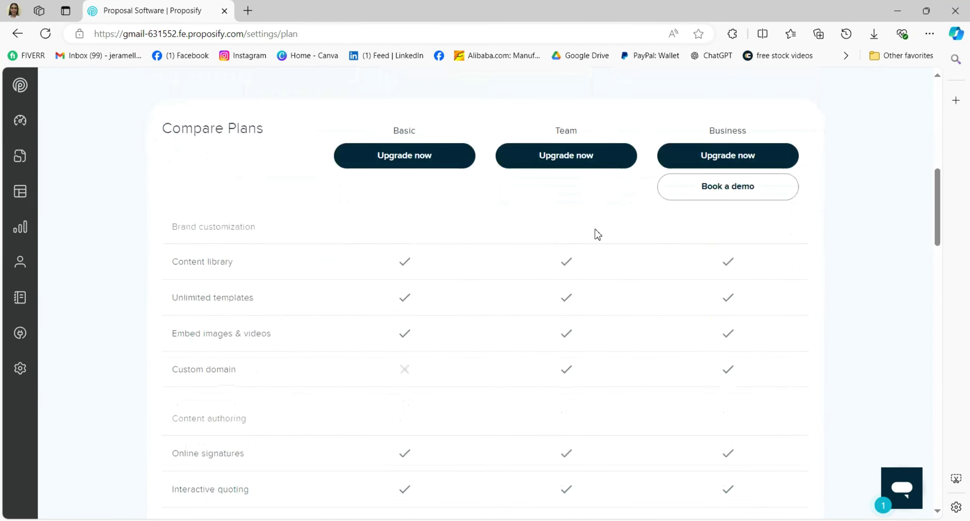
pyautogui.scroll(-15, 597, 234)
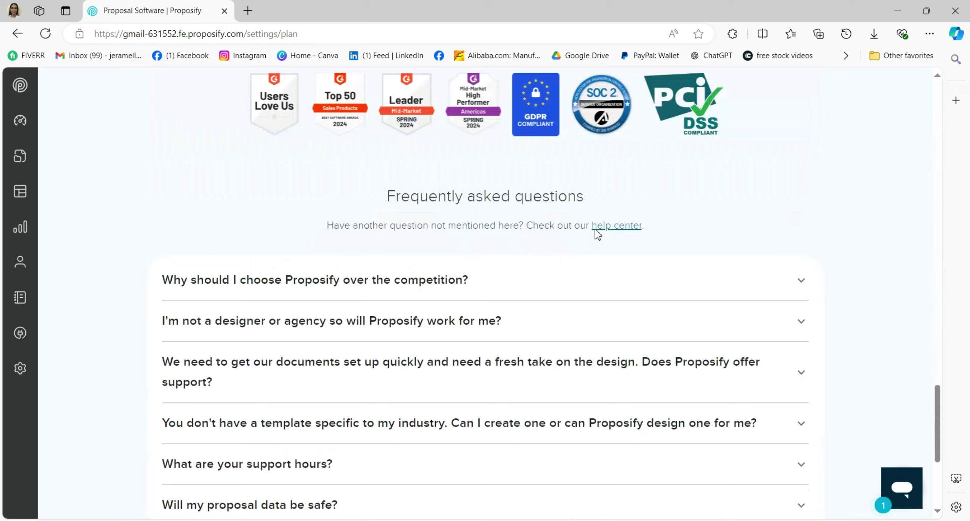
pyautogui.scroll(15, 598, 232)
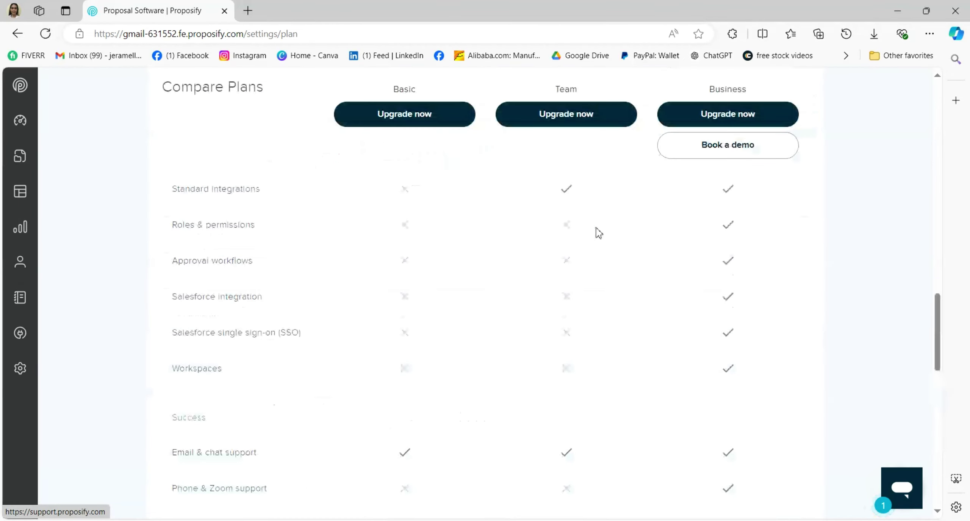
pyautogui.scroll(10, 598, 231)
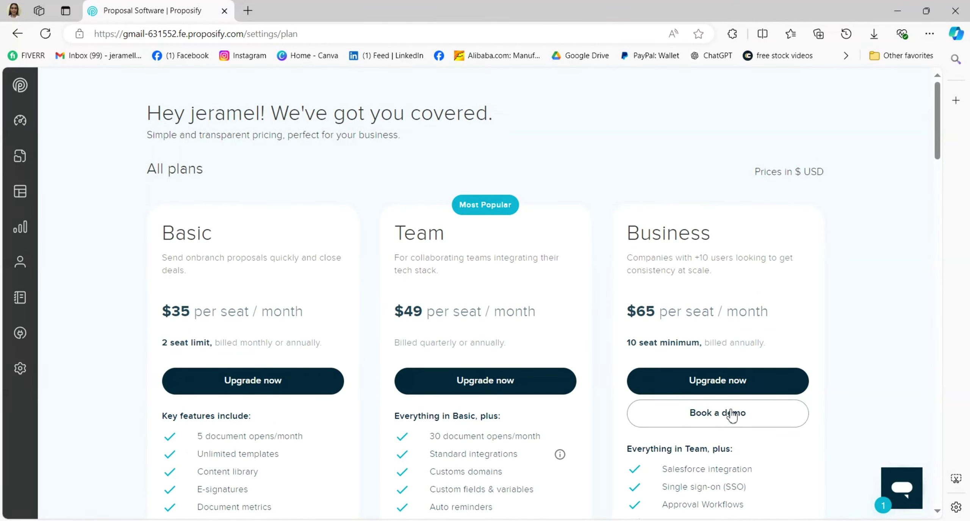